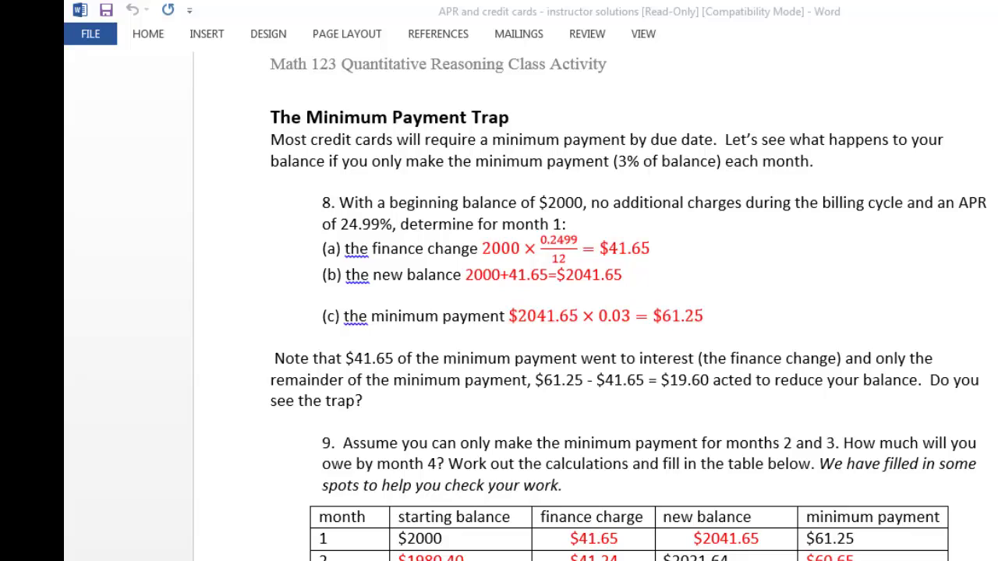
# Highlight 'balance 2000+41.65=' in line (b) of question 8 in yellow
pyautogui.moveTo(371, 274); pyautogui.dragTo(460, 275)
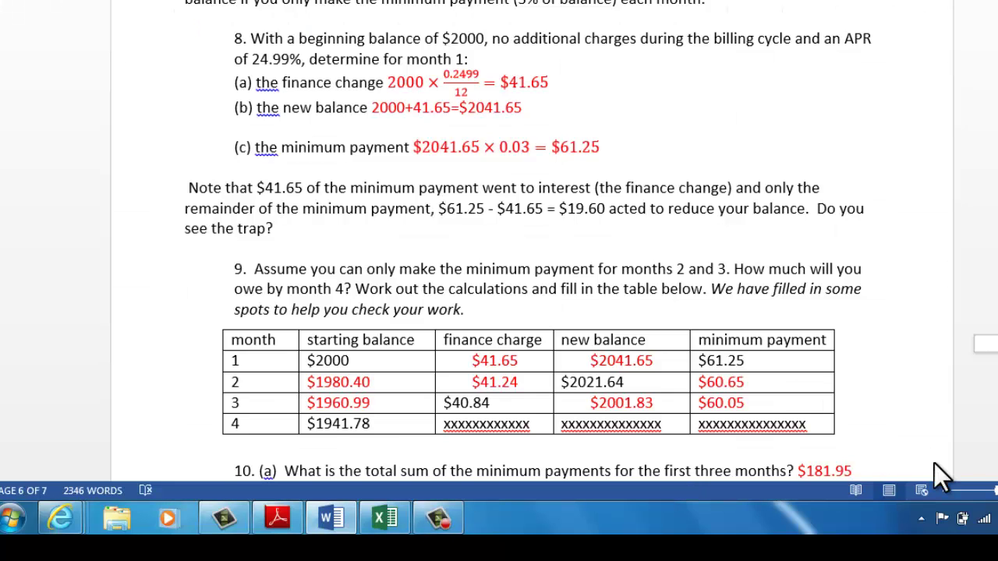
# Scroll through the Word handout to review the page 7 Excel table-building steps
pyautogui.scroll(-7, 934, 463)
pyautogui.scroll(-3, 934, 464)
pyautogui.scroll(-1, 934, 463)
pyautogui.scroll(-10, 934, 464)
pyautogui.scroll(-12, 934, 464)
pyautogui.scroll(2, 934, 463)
pyautogui.scroll(2, 935, 464)
pyautogui.scroll(1, 934, 463)
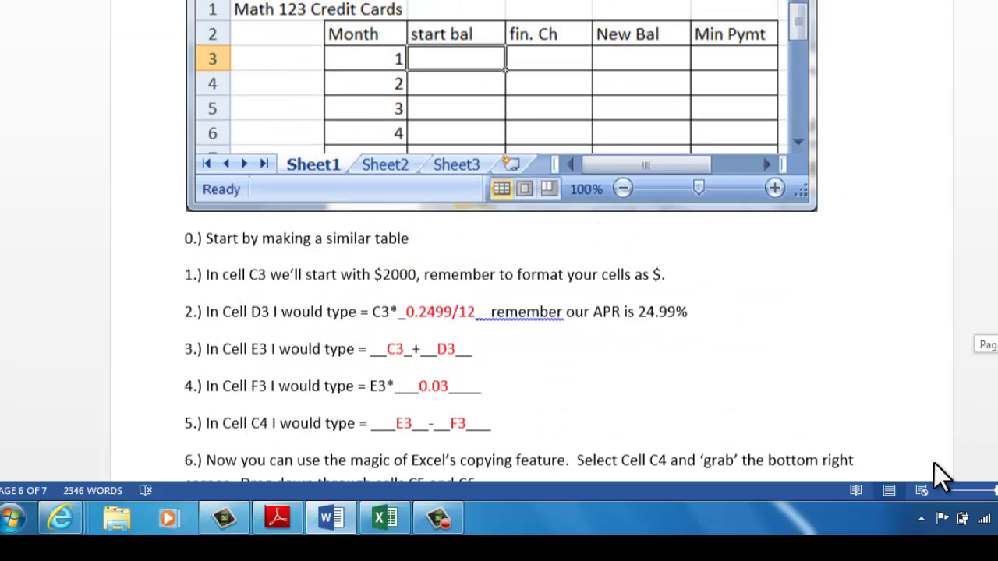
pyautogui.scroll(1, 934, 463)
pyautogui.scroll(1, 934, 464)
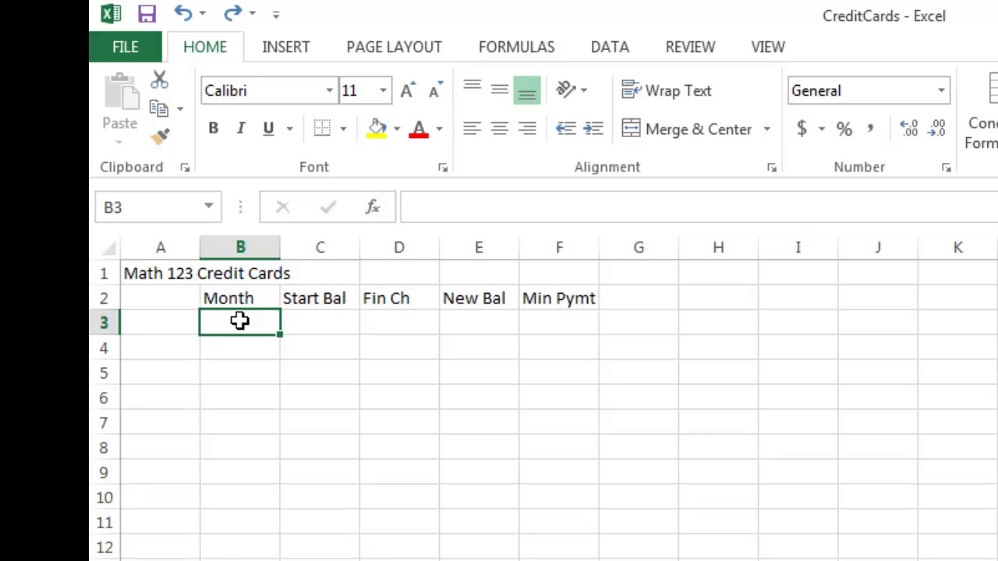
# Enter months 1 and 2 in B3:B4 and fill the series down to B12
pyautogui.write('1')
pyautogui.press('Return')
pyautogui.write('2')
pyautogui.press('Return')
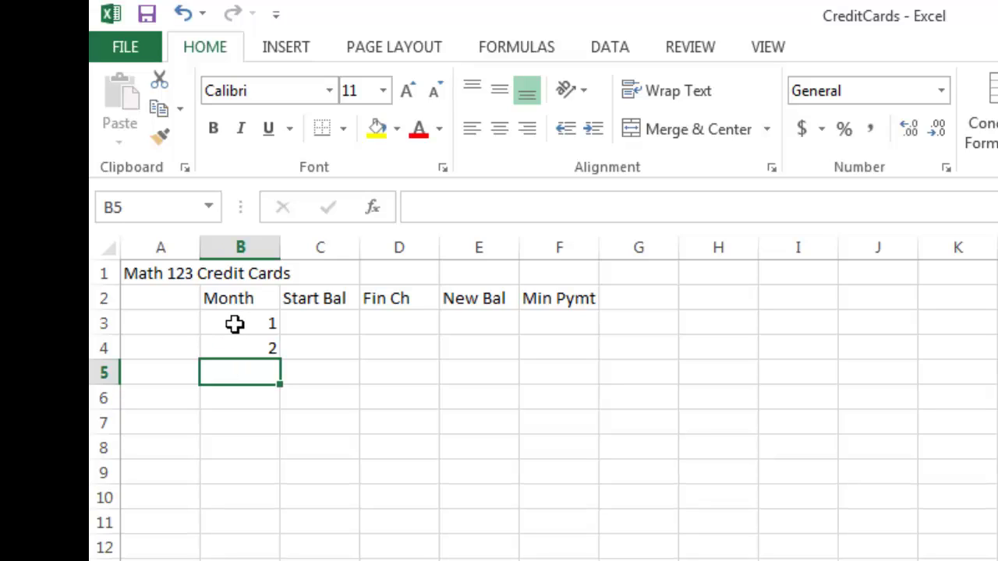
pyautogui.click(233, 322)
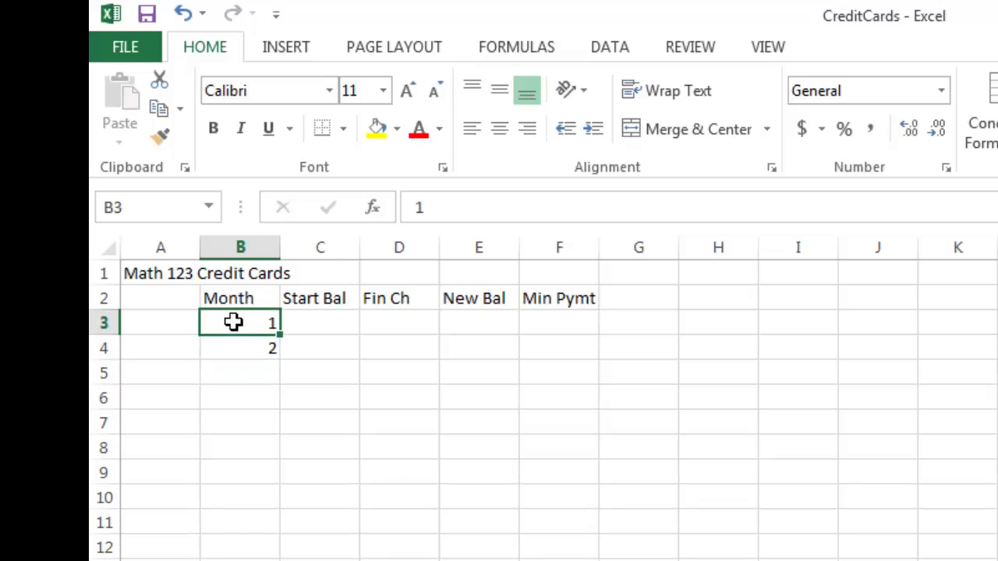
pyautogui.moveTo(233, 322); pyautogui.dragTo(231, 337)
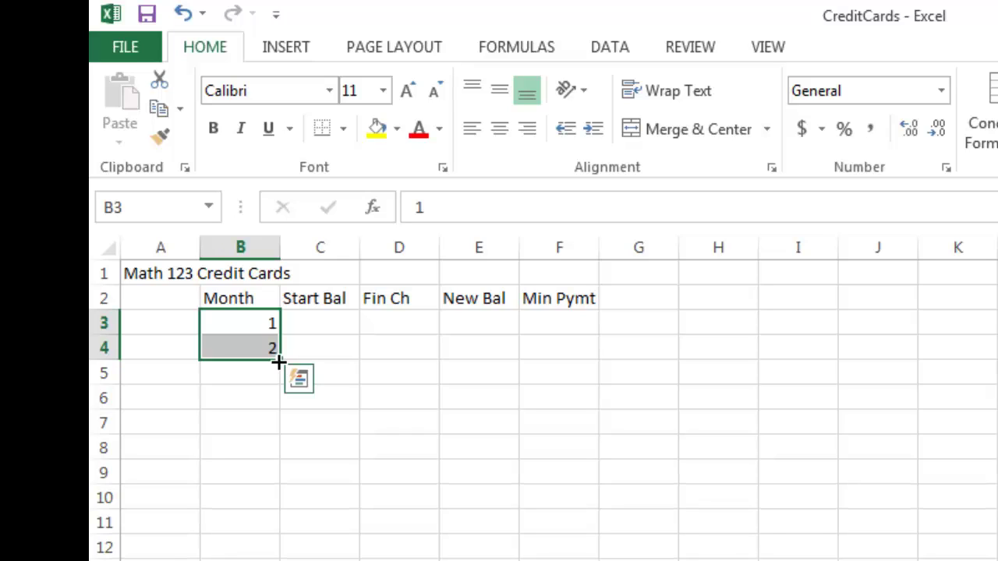
pyautogui.moveTo(279, 362); pyautogui.dragTo(292, 560)
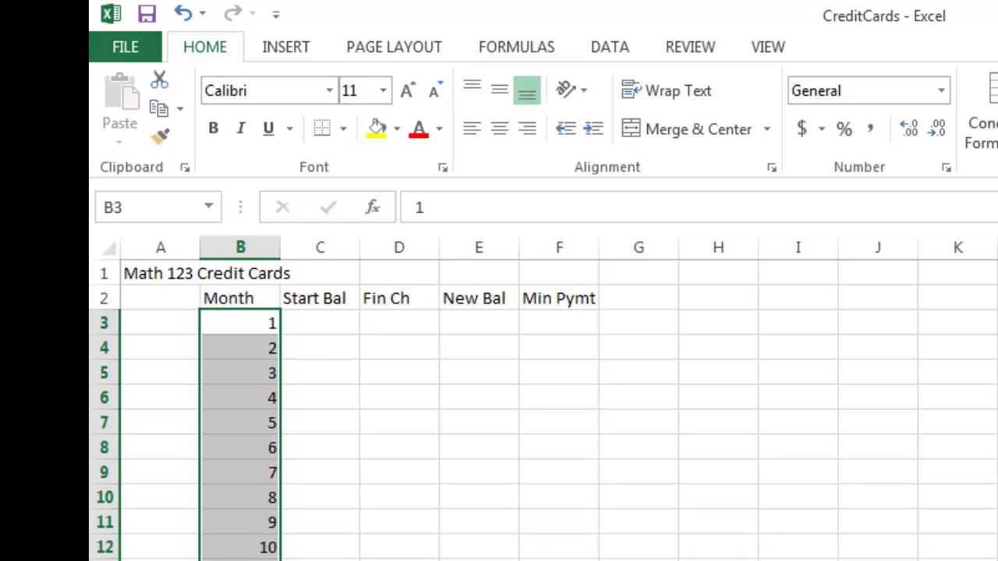
# Undo the series, then try copying 1 down the Month column and undo it
pyautogui.hotkey('ctrl', 'z')
pyautogui.hotkey('ctrl', 'z')
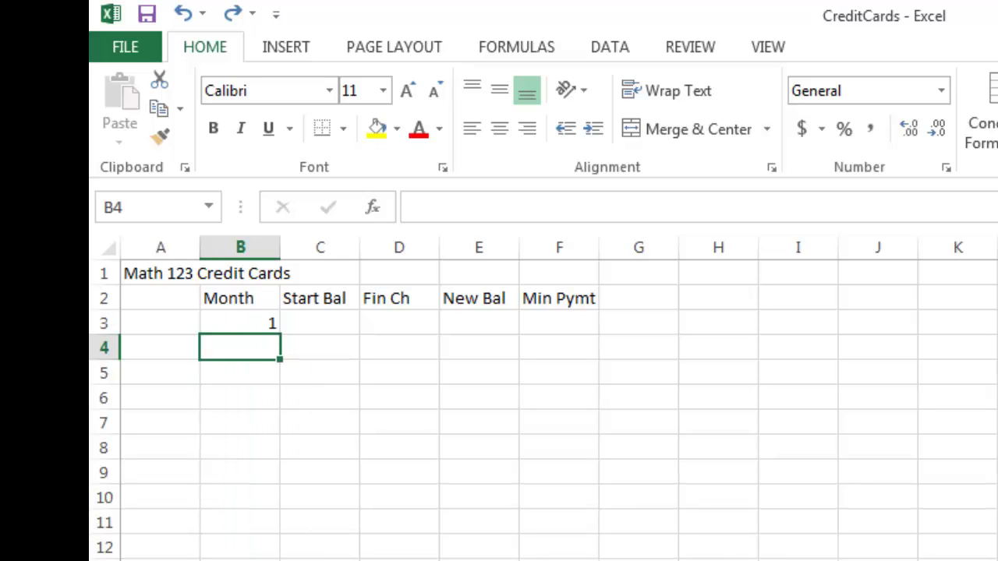
pyautogui.click(221, 327)
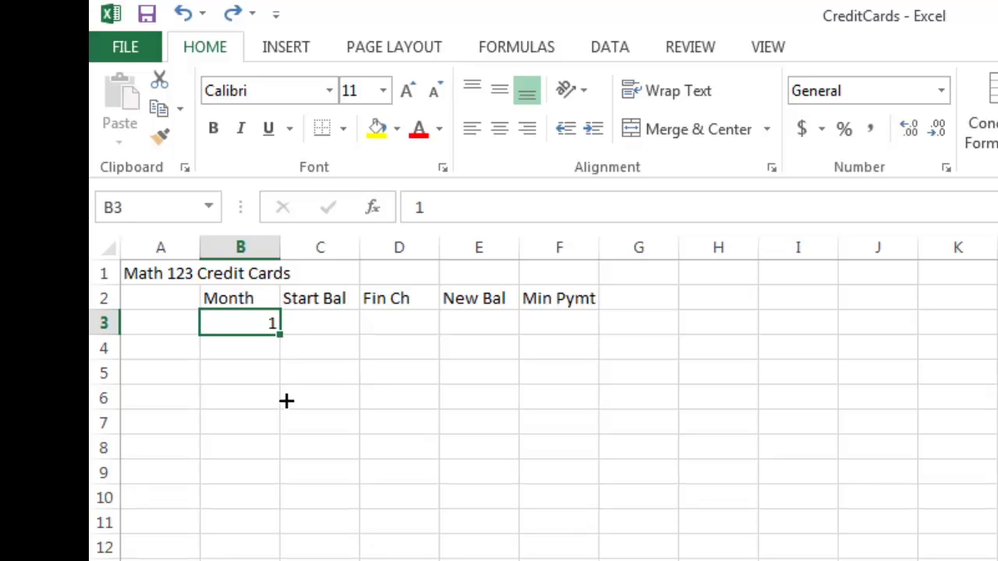
pyautogui.moveTo(280, 334); pyautogui.dragTo(258, 553)
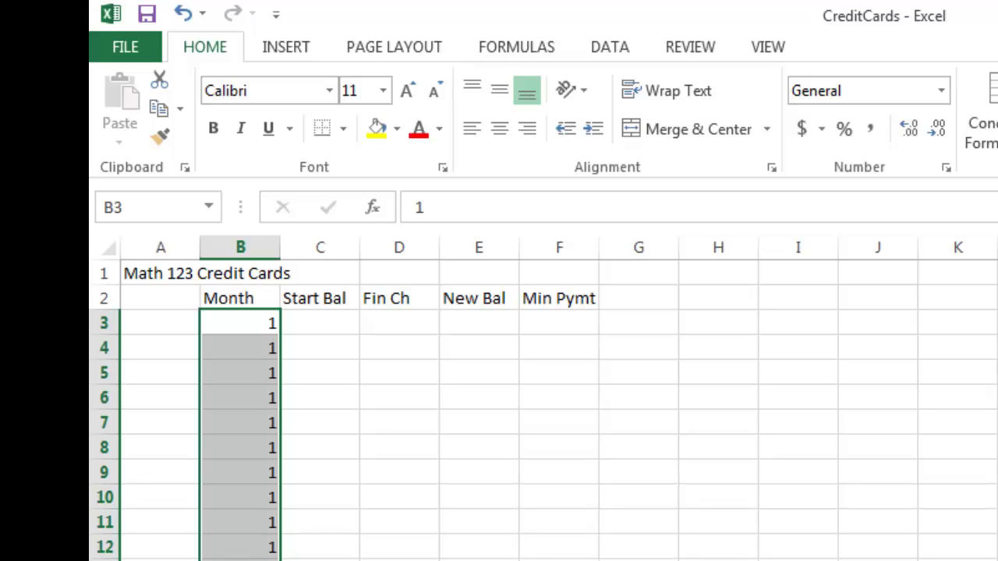
pyautogui.hotkey('ctrl', 'z')
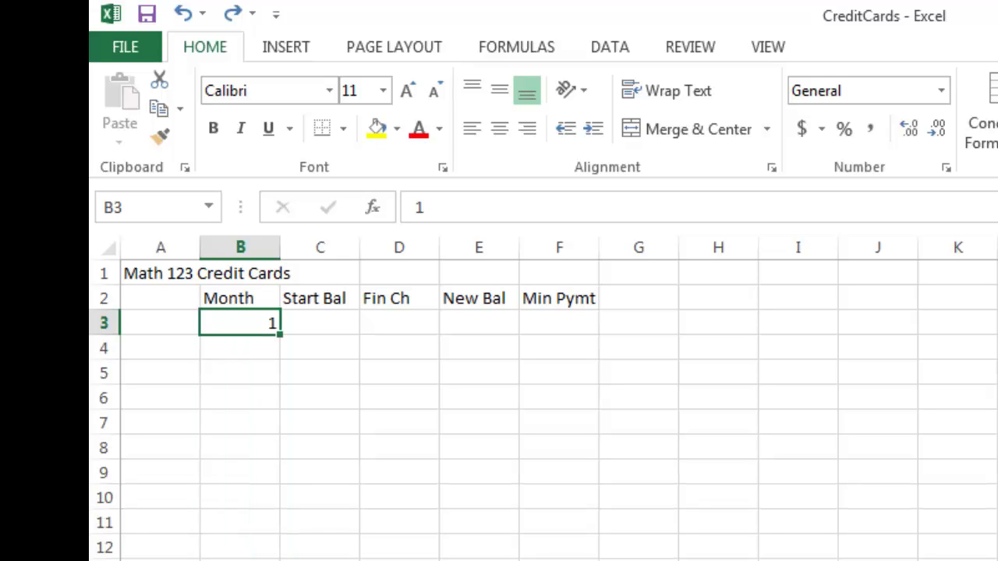
# Enter 2 in B4, copy it down to row 12, then undo the repeated 2s
pyautogui.click(216, 348)
pyautogui.write('2')
pyautogui.press('Return')
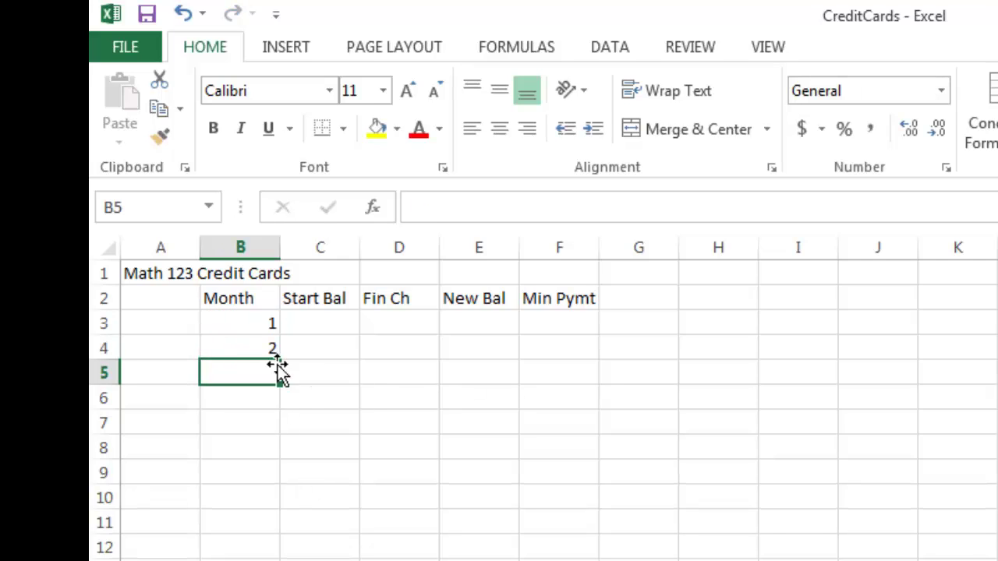
pyautogui.click(251, 348)
pyautogui.moveTo(280, 359); pyautogui.dragTo(312, 549)
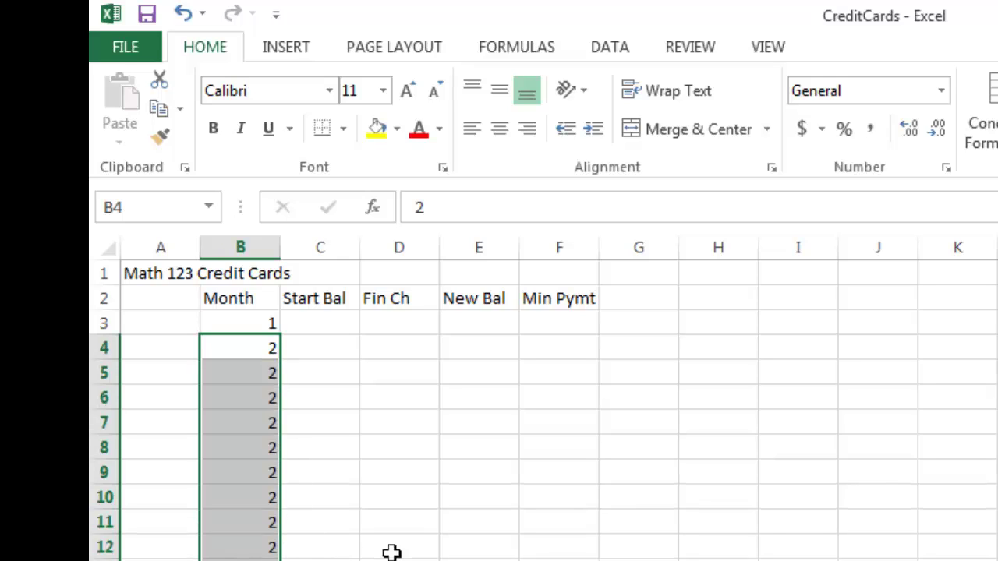
pyautogui.hotkey('ctrl', 'z')
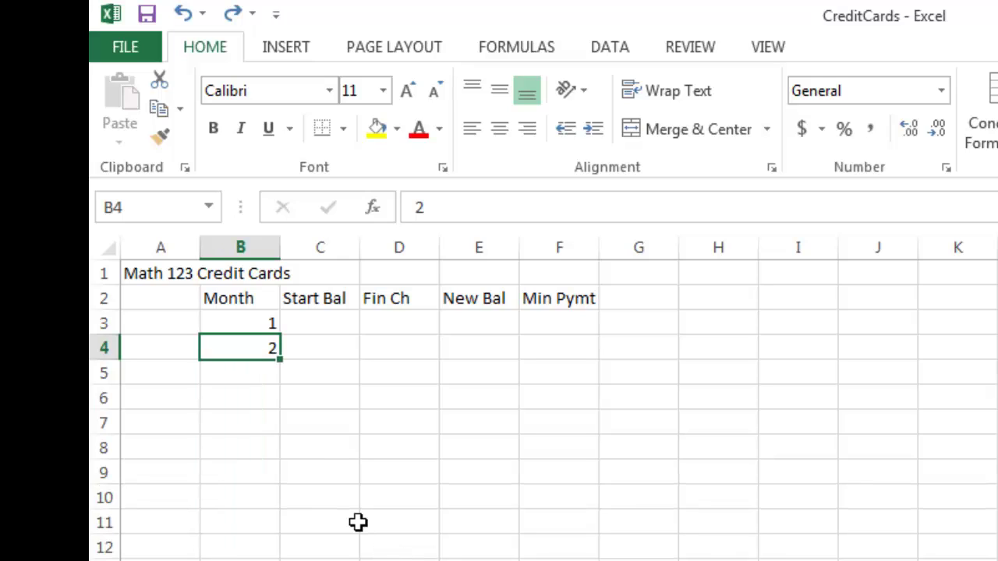
# Retry copying 1 and undo, then fill months 1–10 from B3:B4 down to B12
pyautogui.click(243, 319)
pyautogui.moveTo(280, 332); pyautogui.dragTo(279, 556)
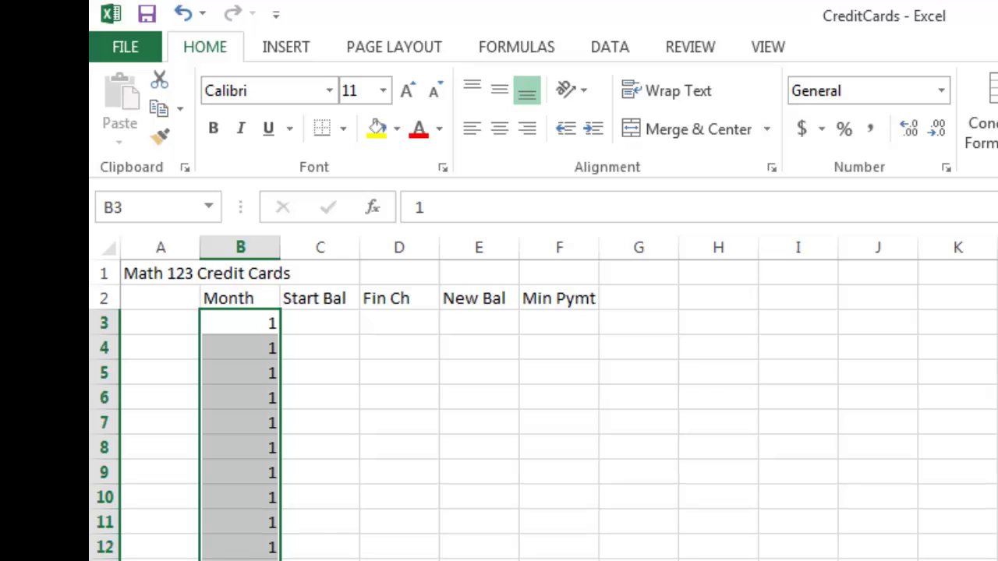
pyautogui.hotkey('ctrl', 'z')
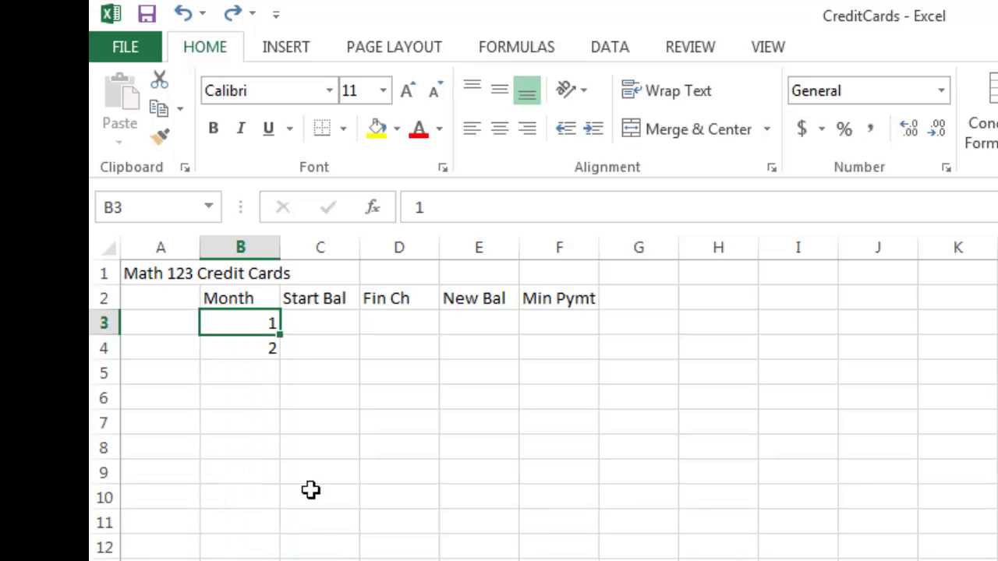
pyautogui.moveTo(226, 326); pyautogui.dragTo(283, 556)
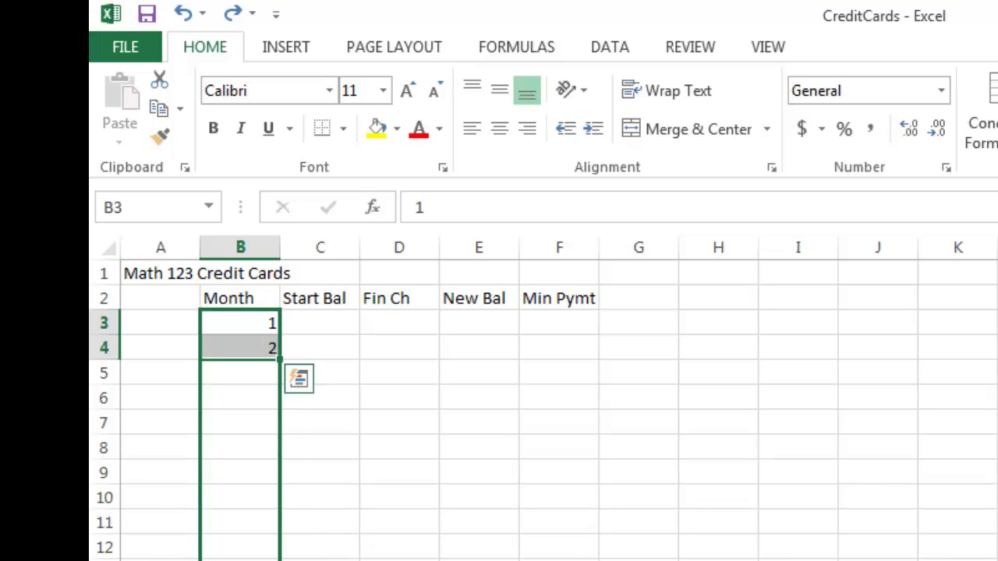
pyautogui.moveTo(282, 555); pyautogui.dragTo(282, 555)
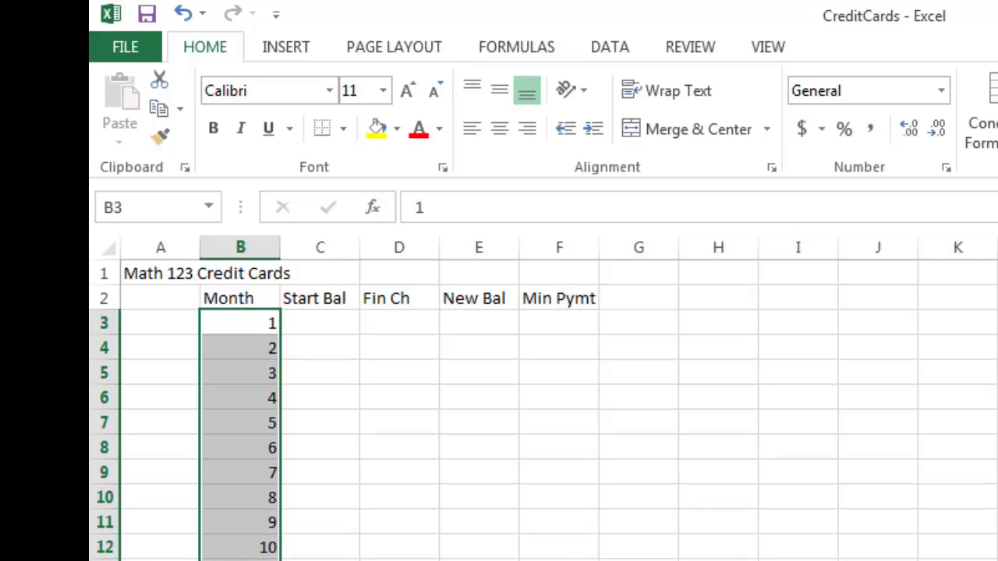
pyautogui.click(318, 328)
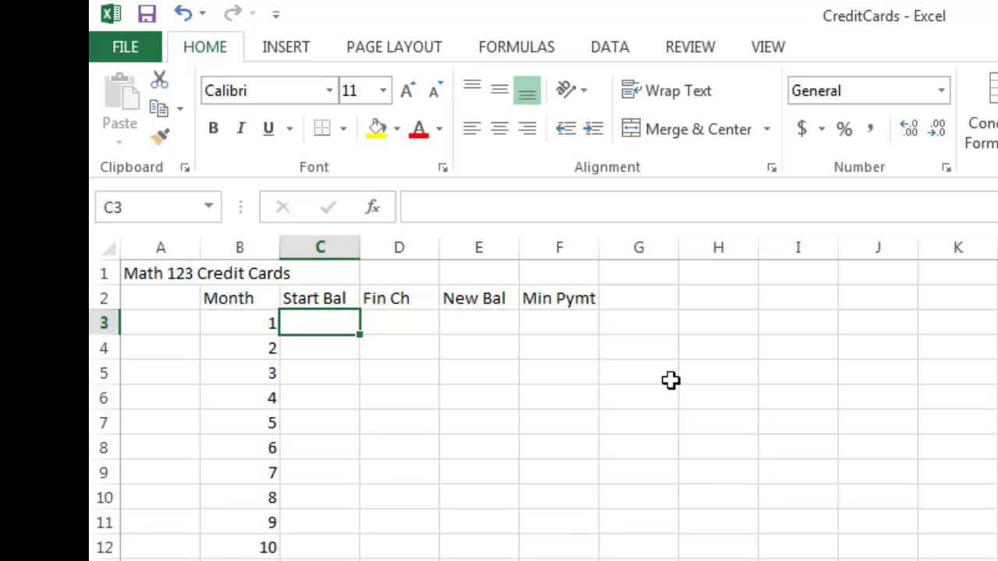
# Enter the 2000 starting balance in C3
pyautogui.write('20')
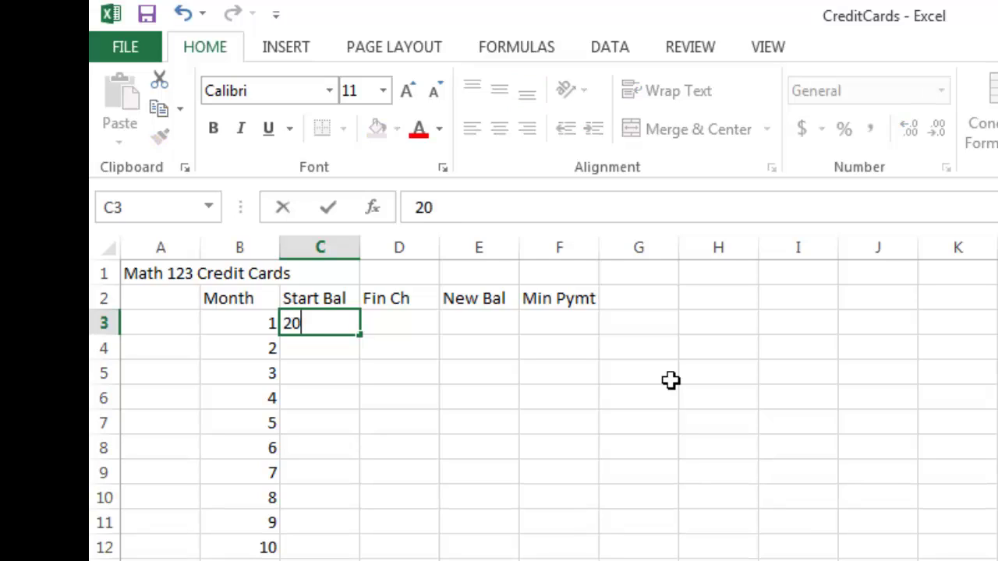
pyautogui.write('00')
pyautogui.press('Return')
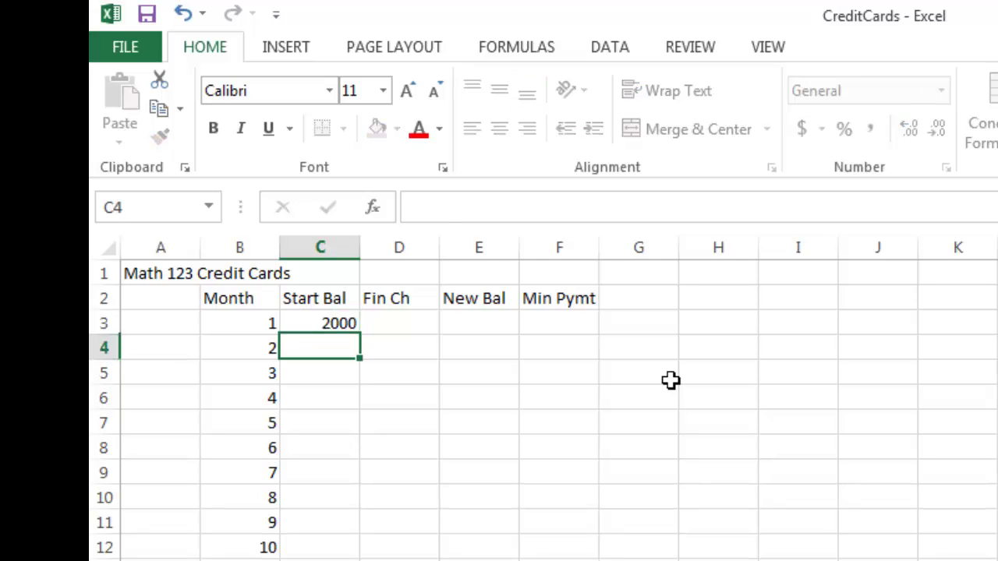
pyautogui.press('Right')
pyautogui.press('Up')
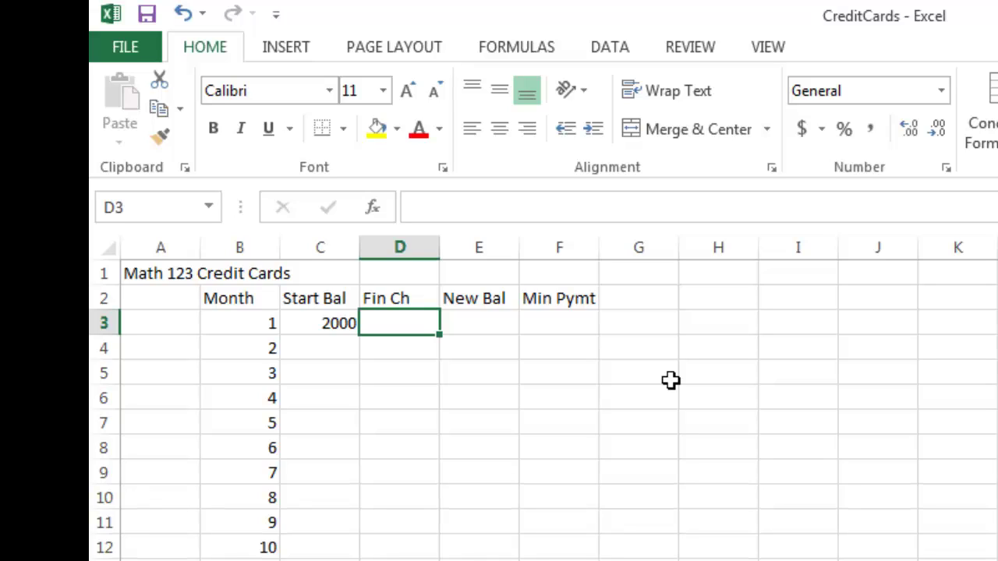
# Enter the finance charge formula =C3*0.2499/12 in D3, giving 41.65
pyautogui.write('=')
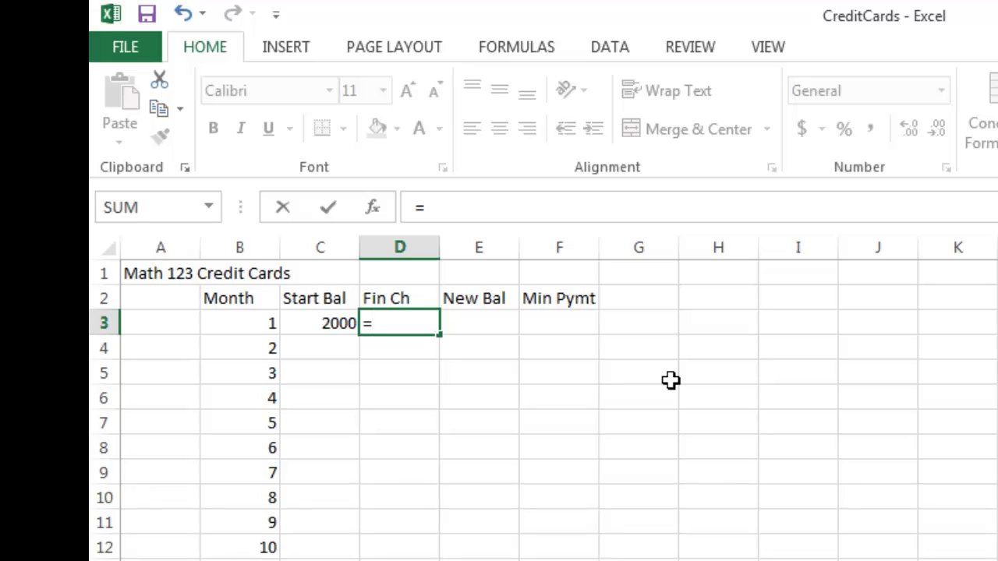
pyautogui.write('c3')
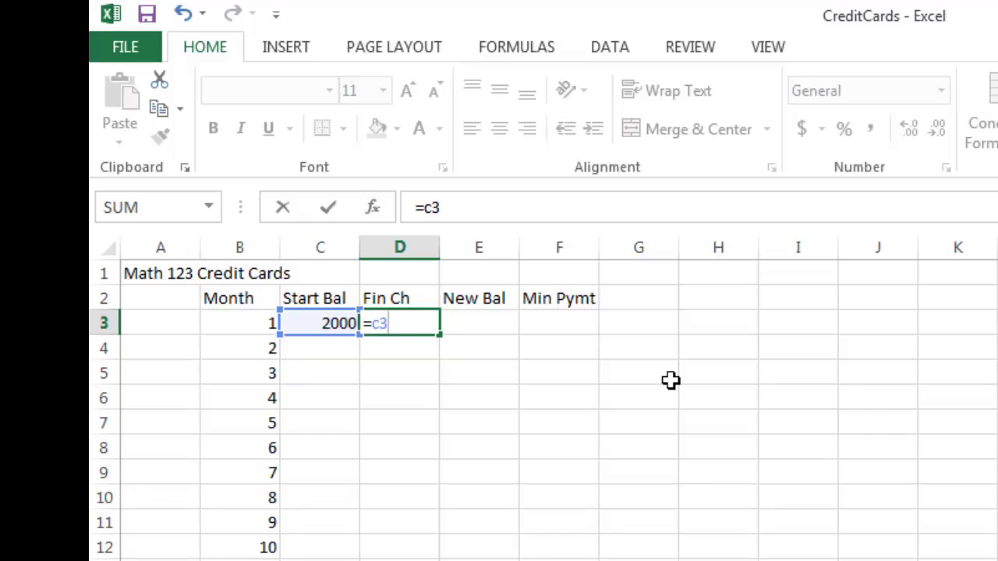
pyautogui.write('*')
pyautogui.write('.2')
pyautogui.write('499')
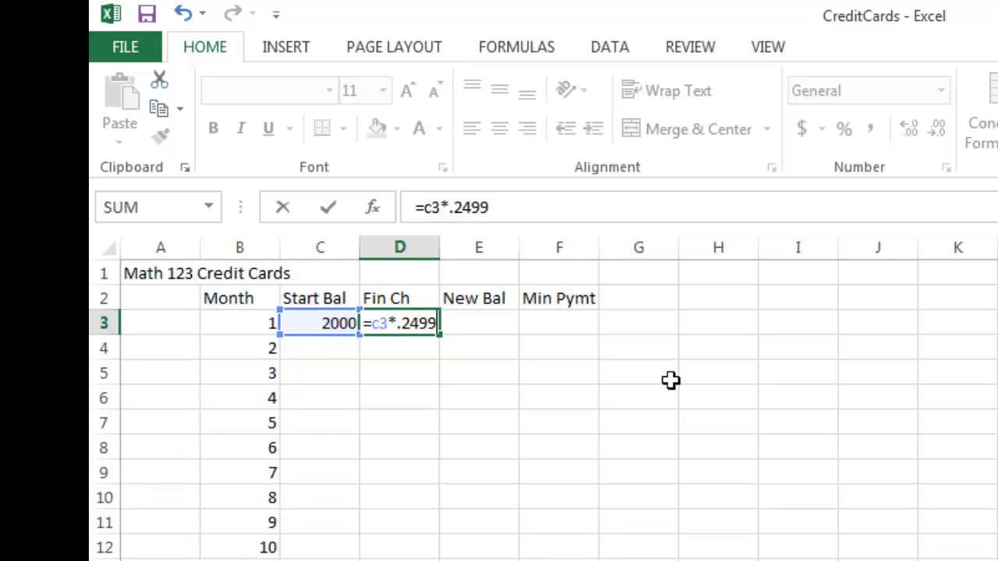
pyautogui.write('/12')
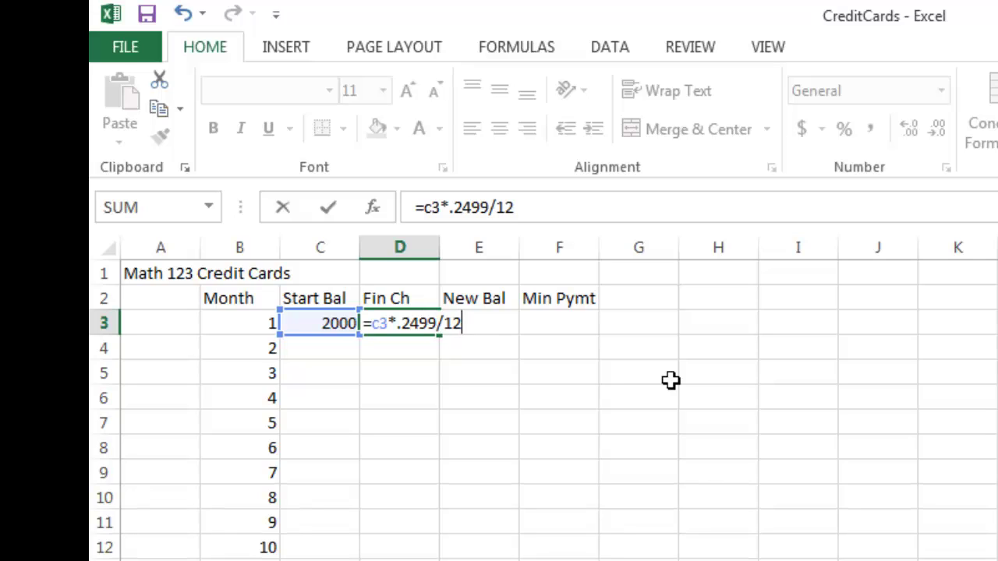
pyautogui.press('Return')
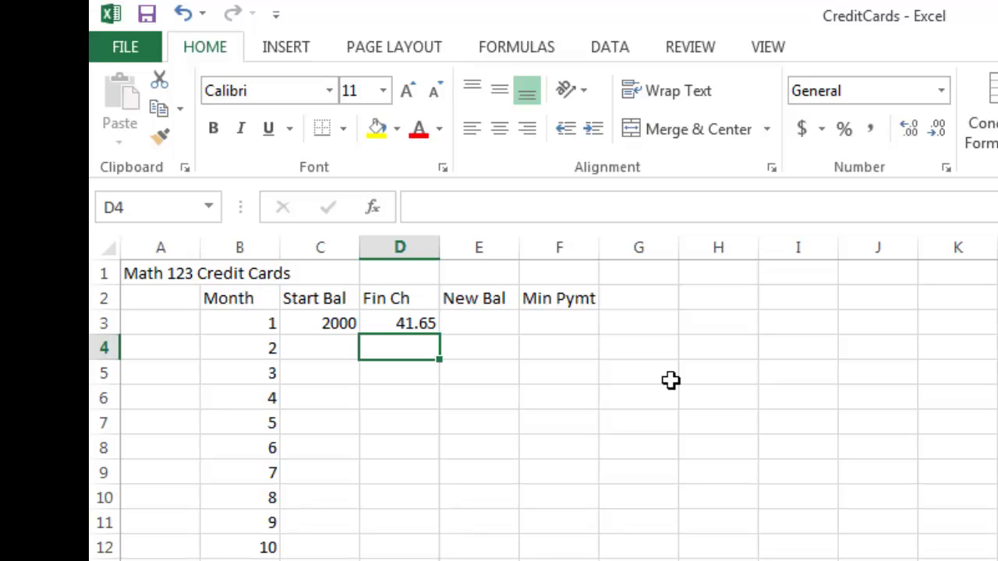
pyautogui.press('Up')
pyautogui.press('Right')
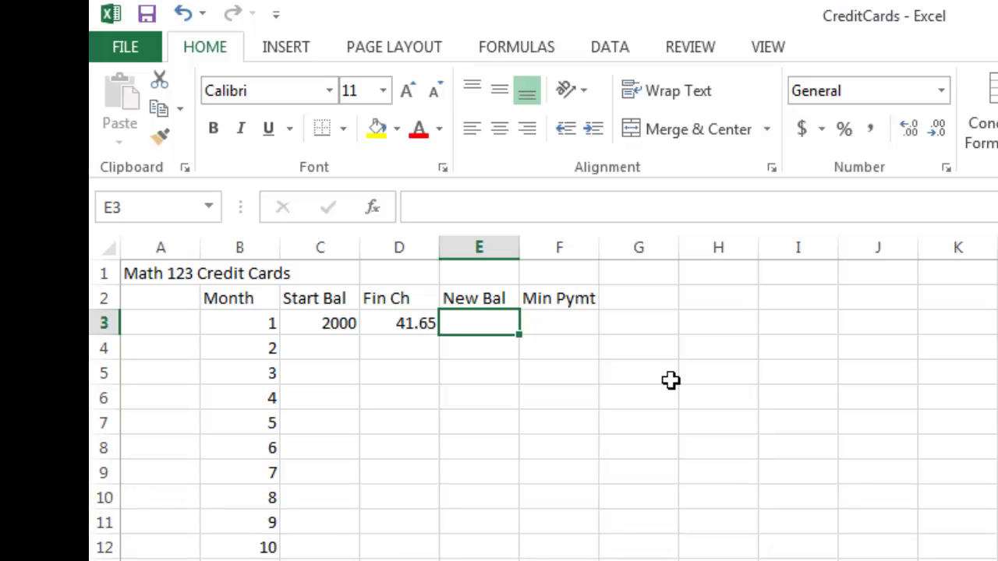
# Enter =c3+d3 in E3 (2041.65) and =e3*.03 in F3 (61.2495)
pyautogui.write('=c3')
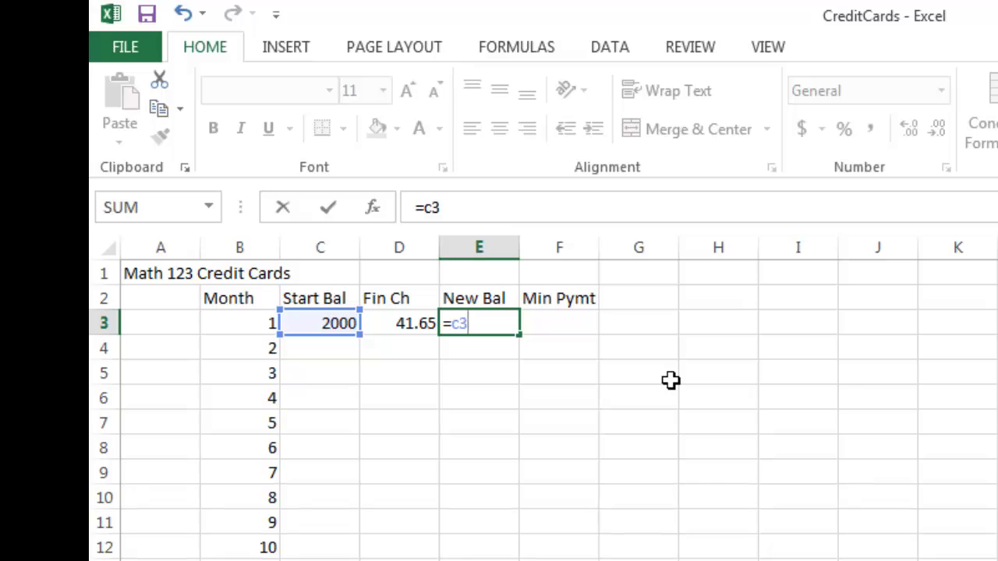
pyautogui.write('+')
pyautogui.write('d3')
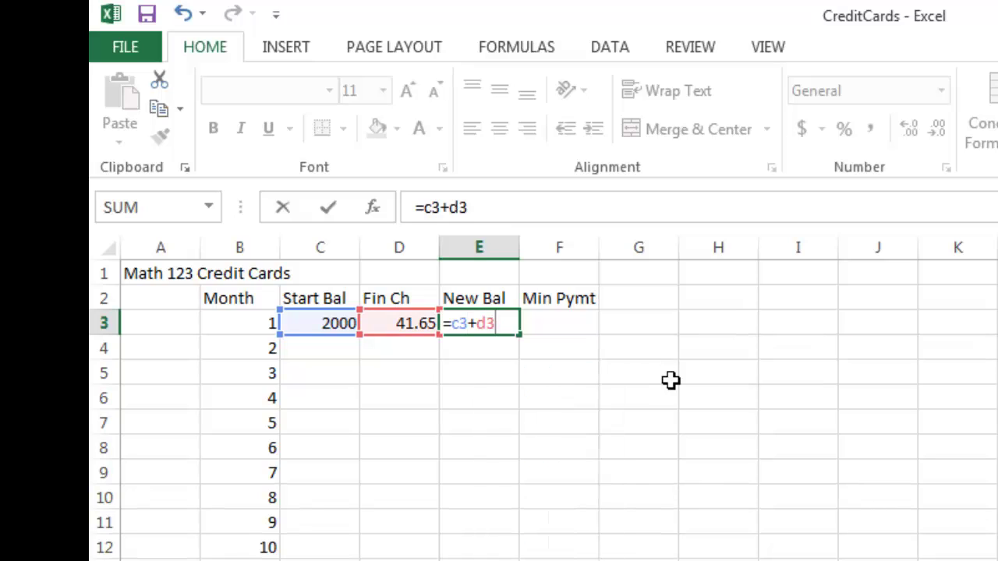
pyautogui.press('Return')
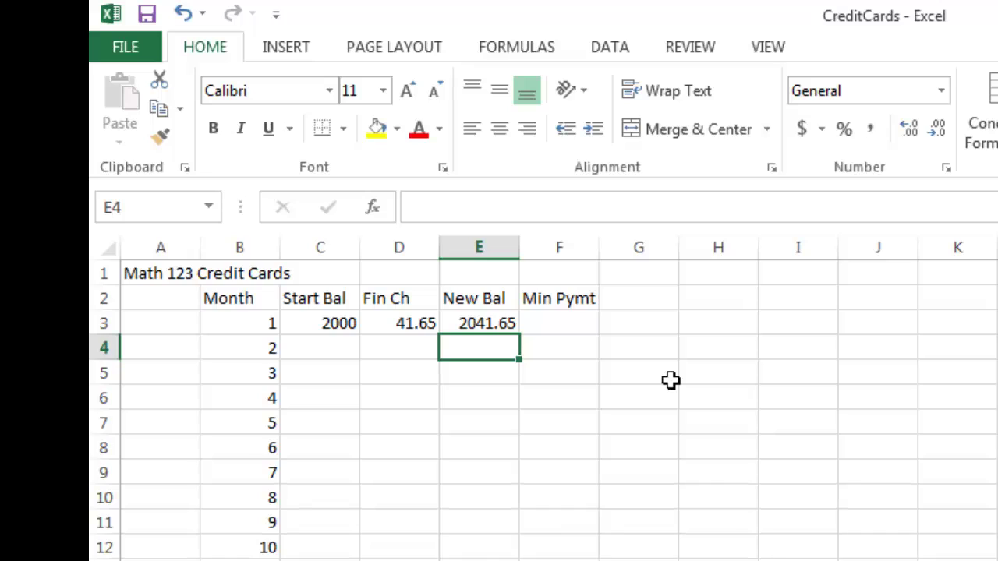
pyautogui.press('Up')
pyautogui.press('Right')
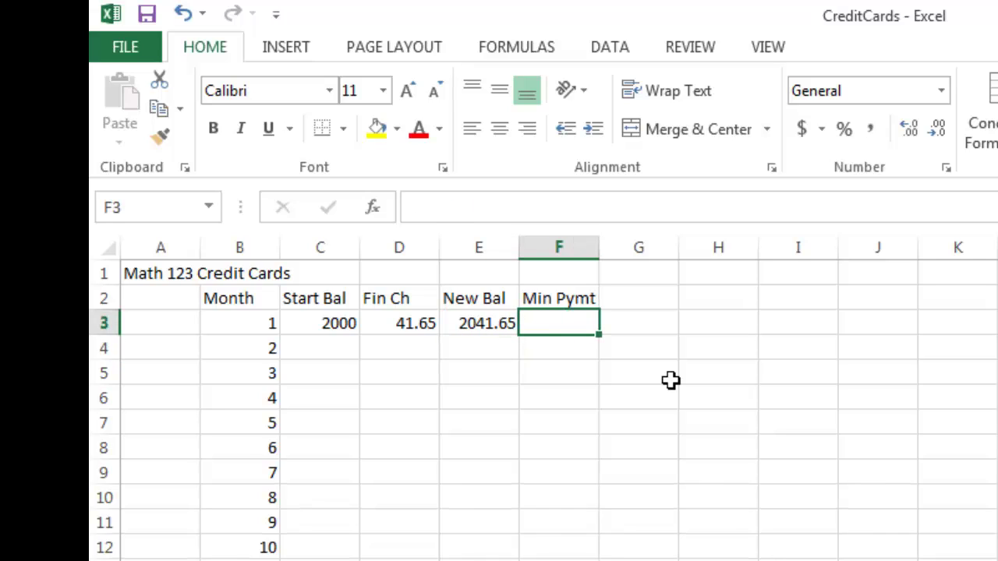
pyautogui.write('=')
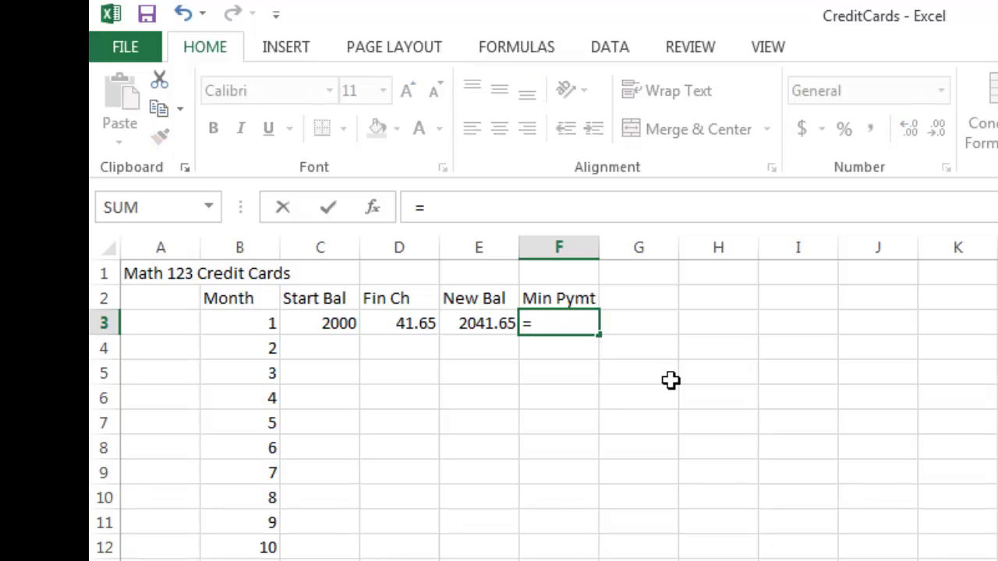
pyautogui.write('e3*')
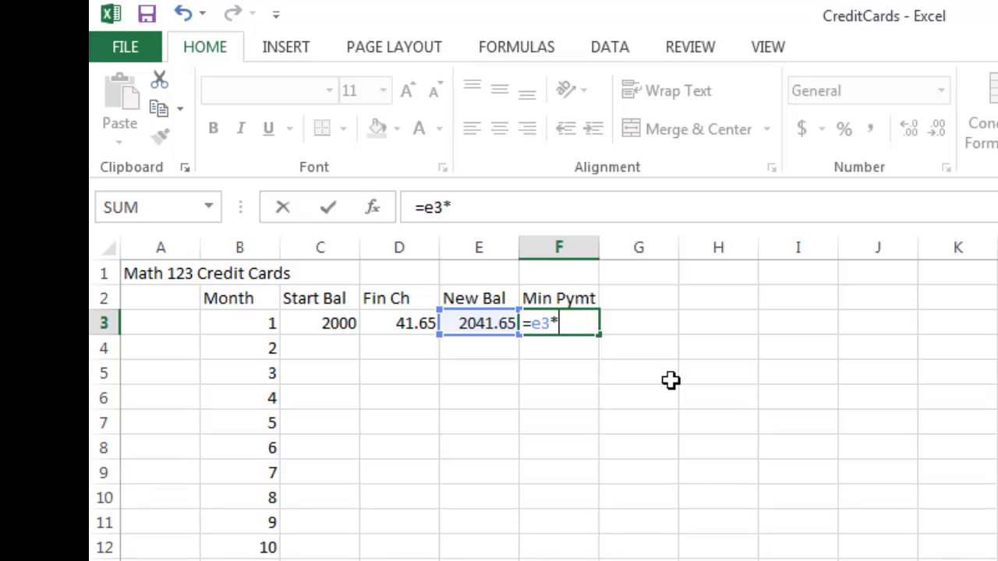
pyautogui.write('.03')
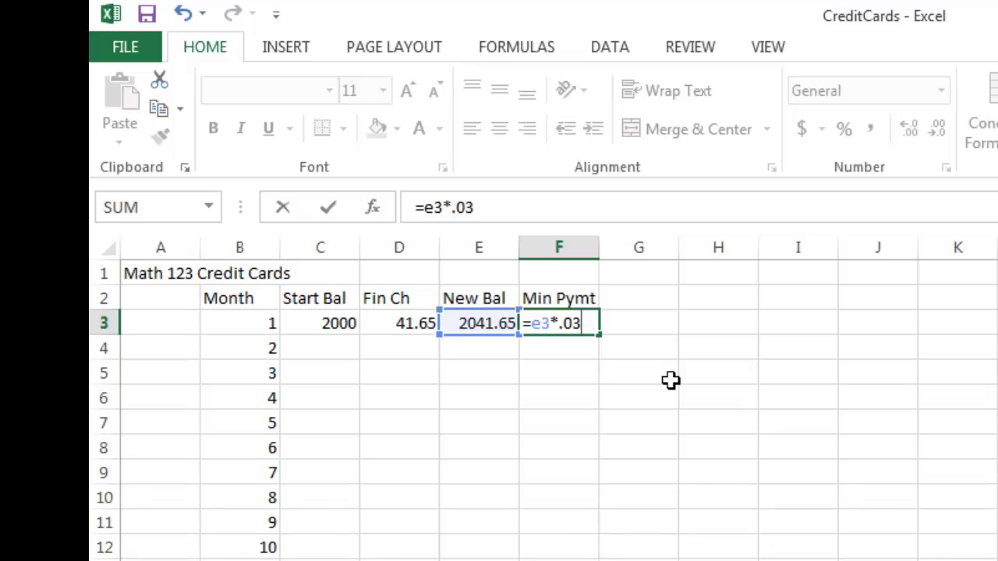
pyautogui.press('Return')
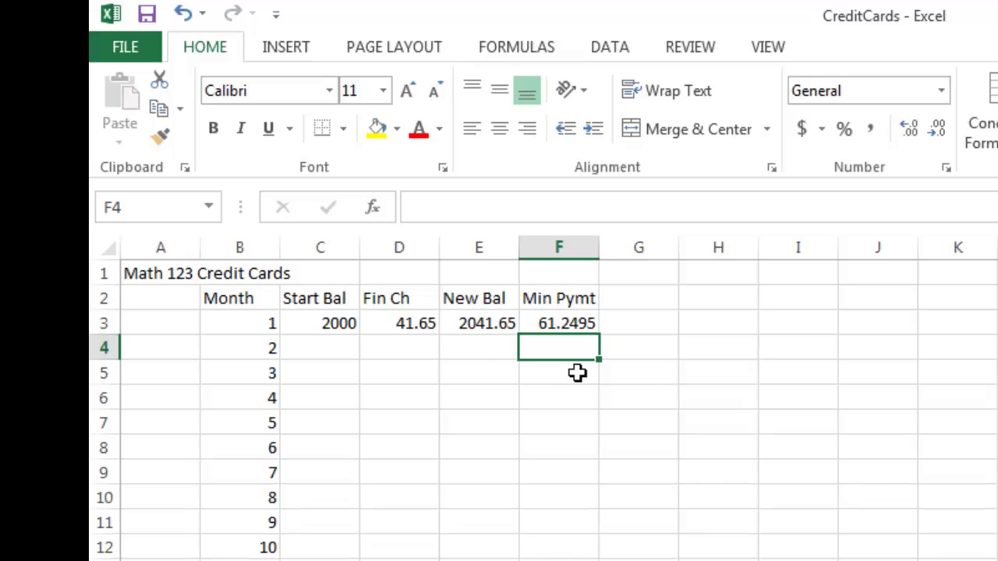
# Format month 1's C3:F3 amounts in Accounting currency format
pyautogui.click(339, 324)
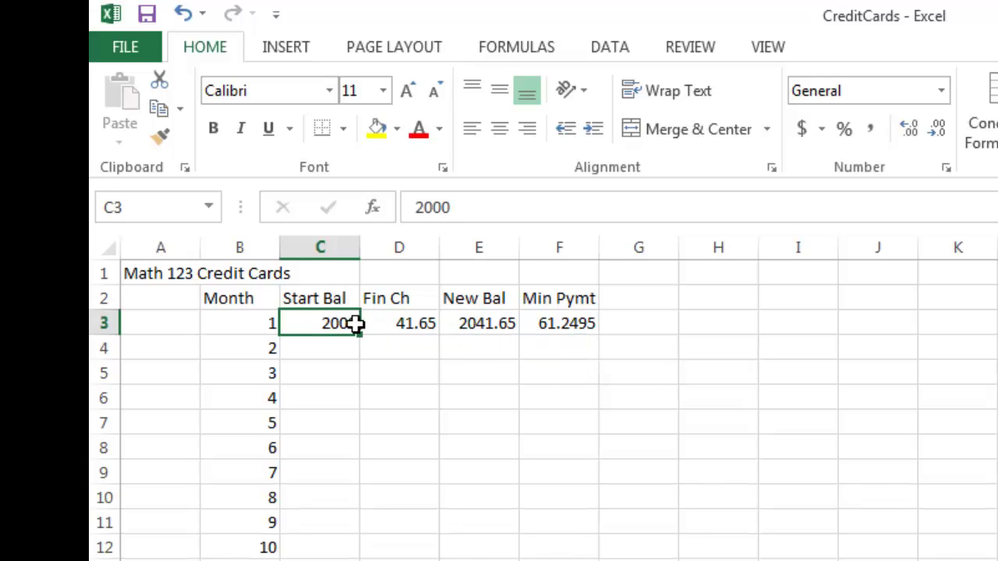
pyautogui.moveTo(339, 323); pyautogui.dragTo(551, 323)
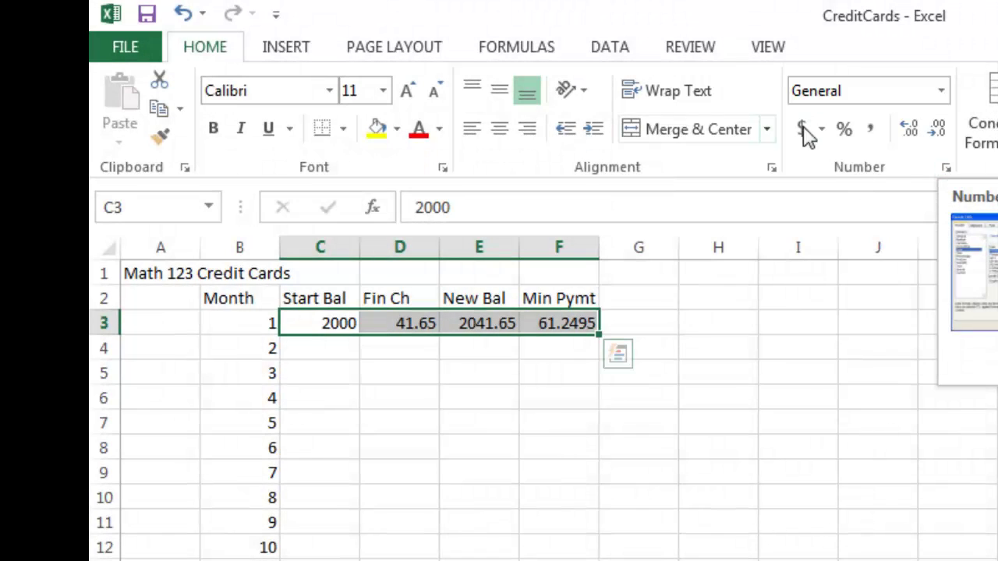
pyautogui.click(802, 131)
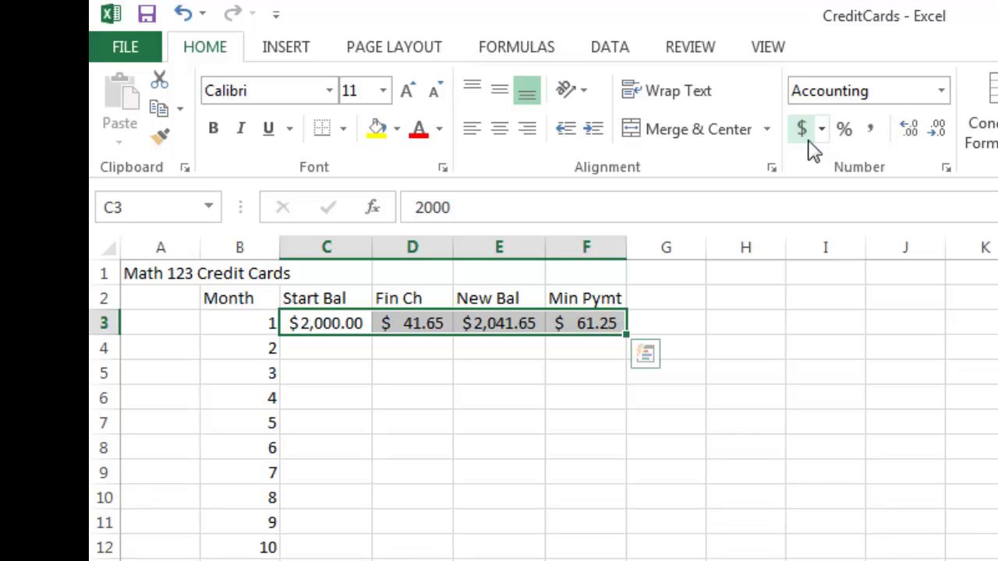
pyautogui.click(364, 346)
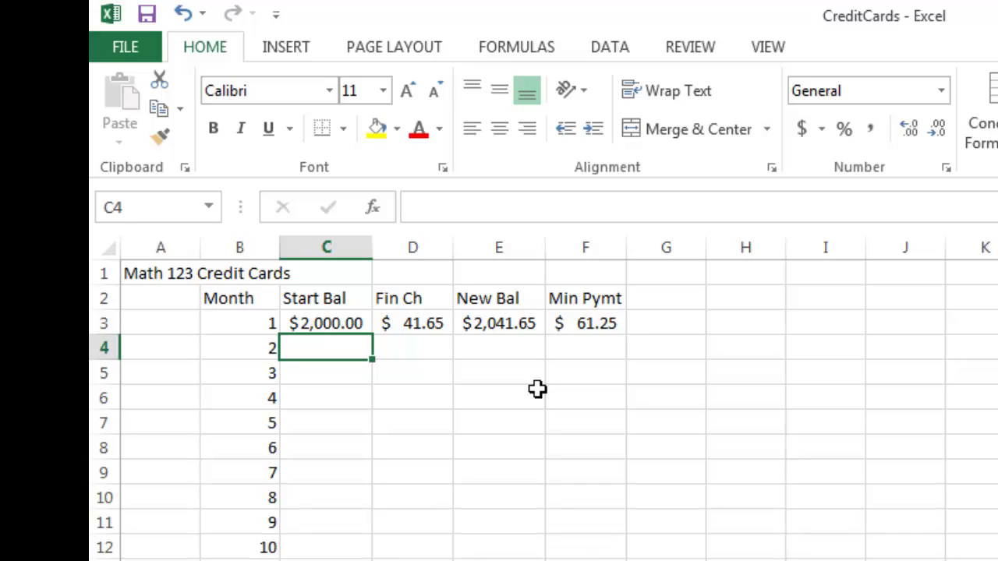
# Enter =e3-f3 in C4 so month 2's Start Bal shows $1,980.40
pyautogui.write('=')
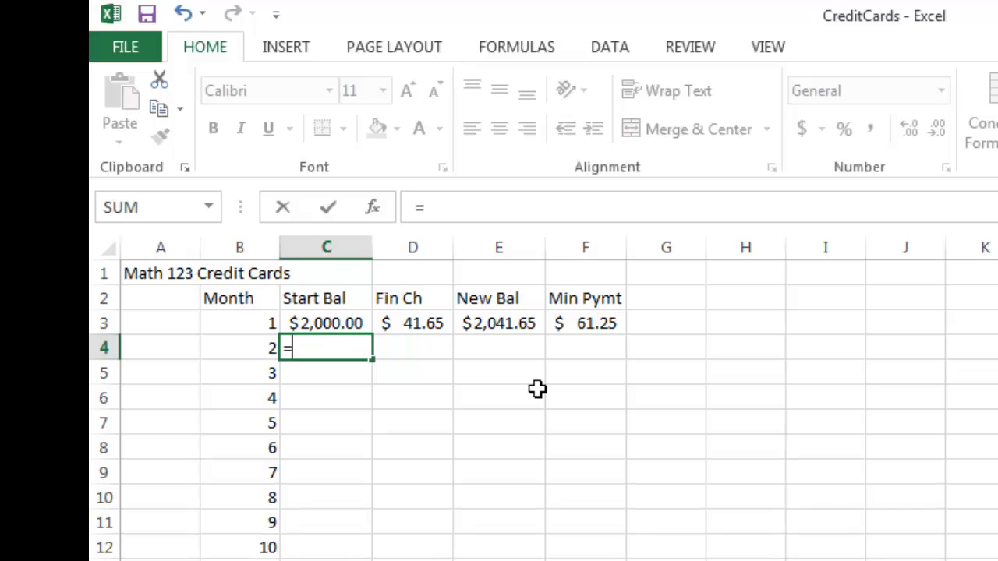
pyautogui.write('e3')
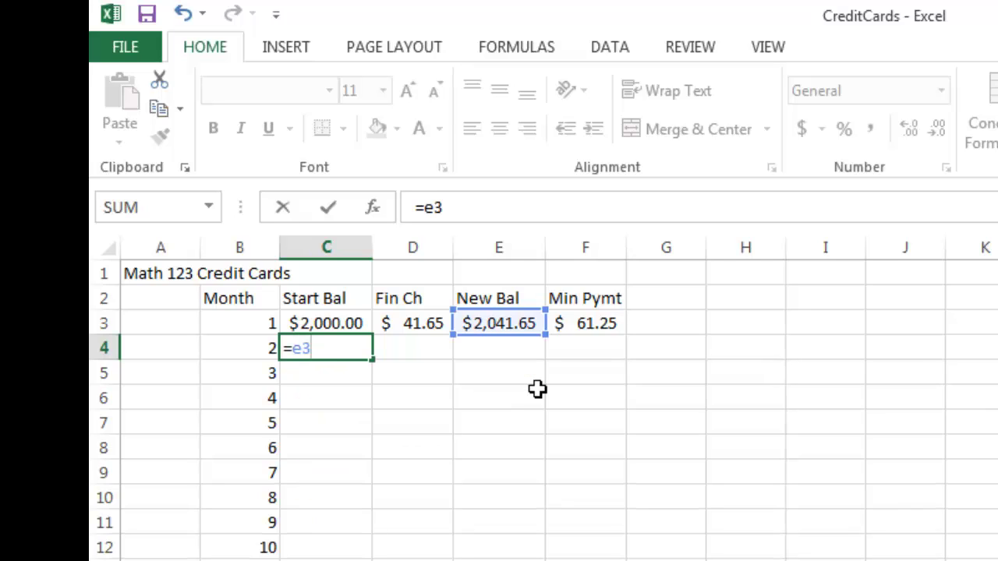
pyautogui.write('-f3')
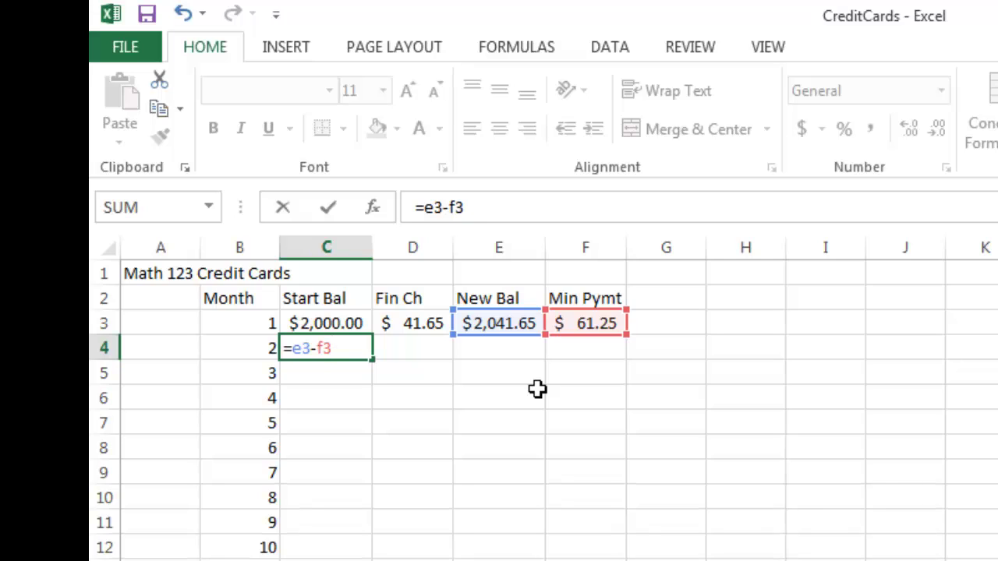
pyautogui.press('Return')
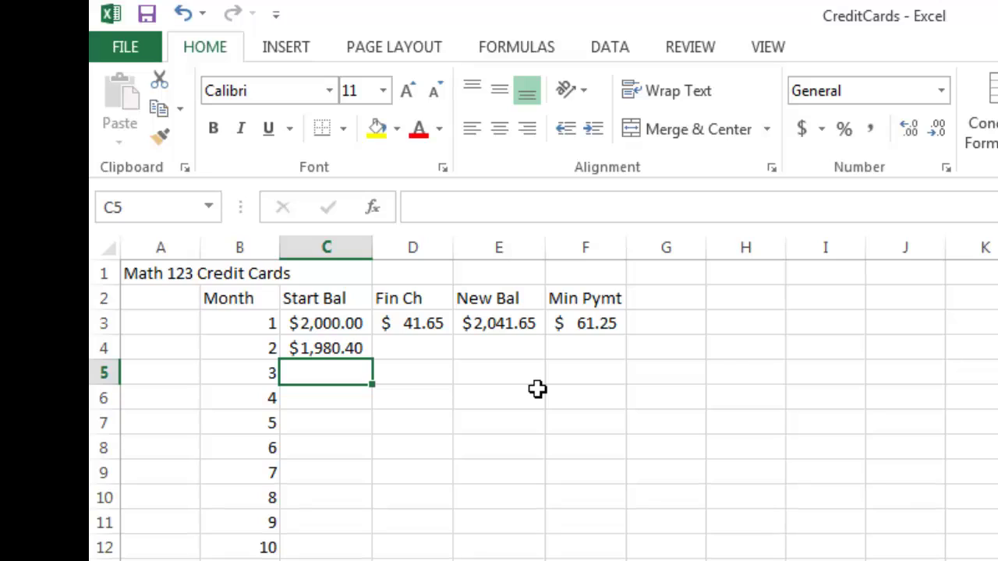
pyautogui.click(357, 347)
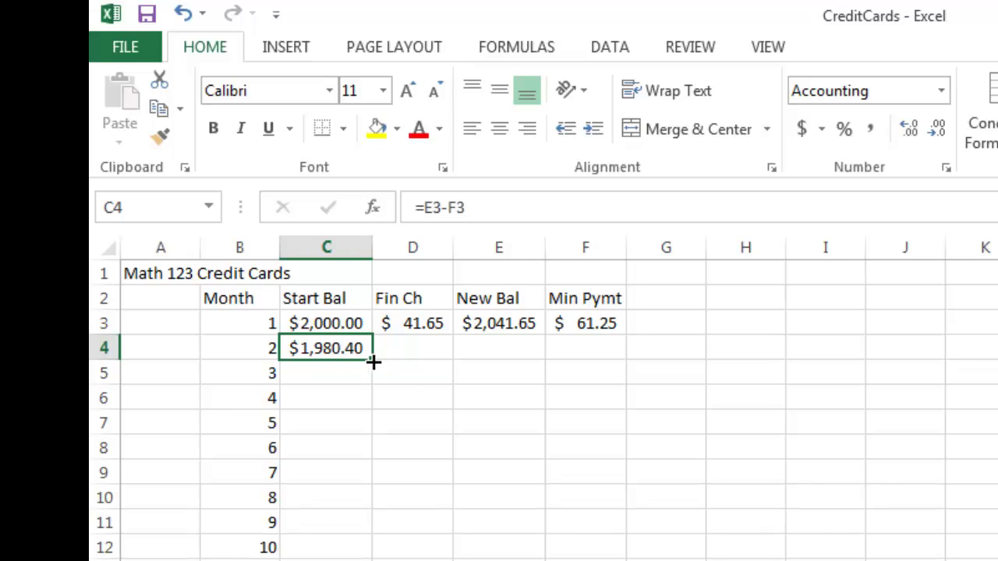
# Copy C4's =E3-F3 formula down column C and check C5's cell references
pyautogui.moveTo(373, 360); pyautogui.dragTo(374, 560)
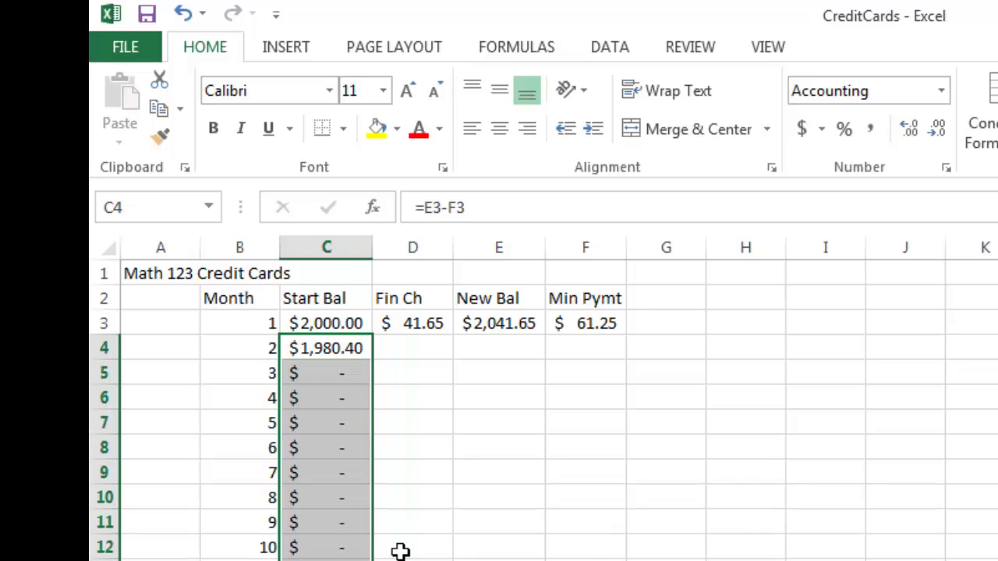
pyautogui.click(361, 379)
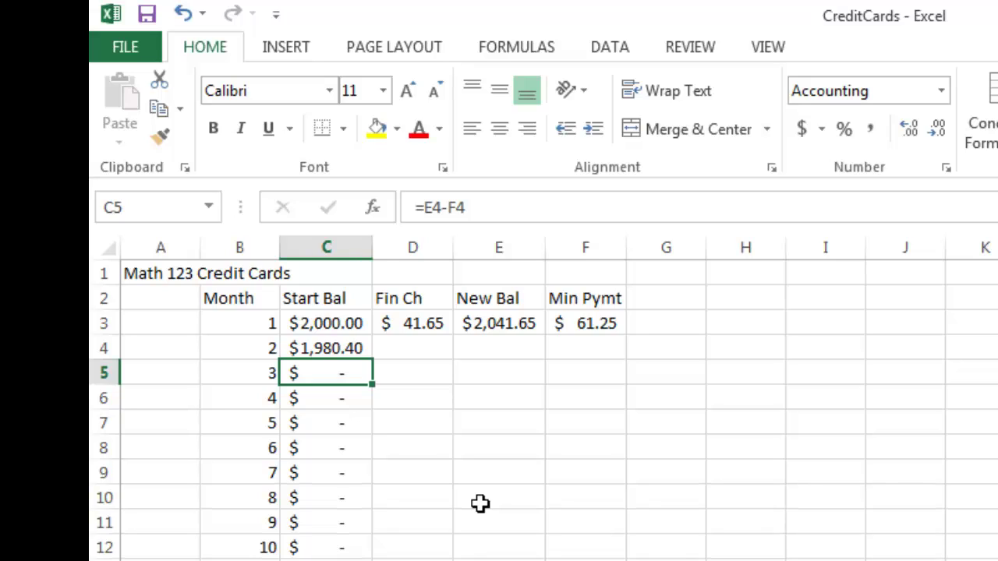
pyautogui.click(496, 205)
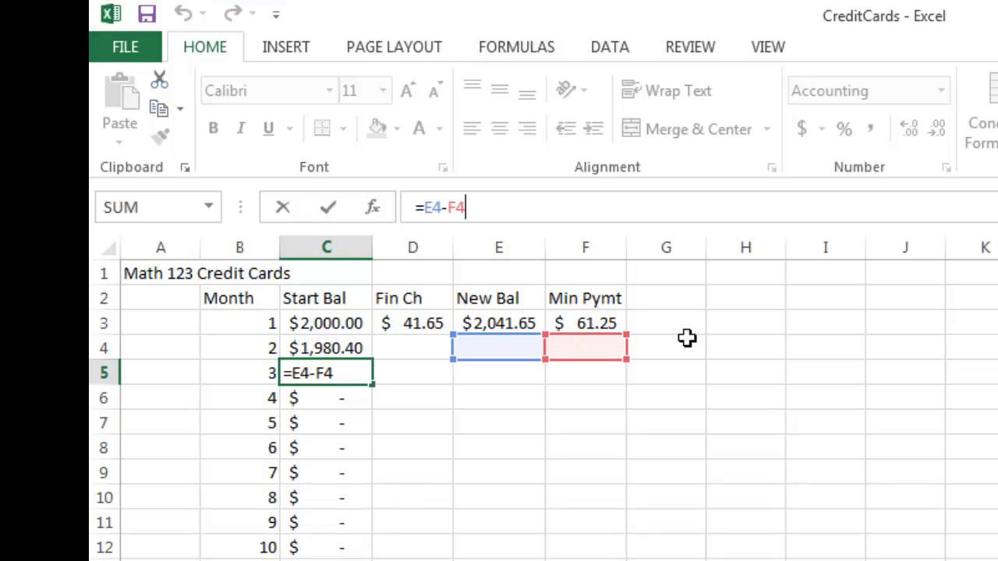
# Copy D3's finance charge formula down column D, then check and recommit D4 at $41.24
pyautogui.click(407, 344)
pyautogui.click(434, 331)
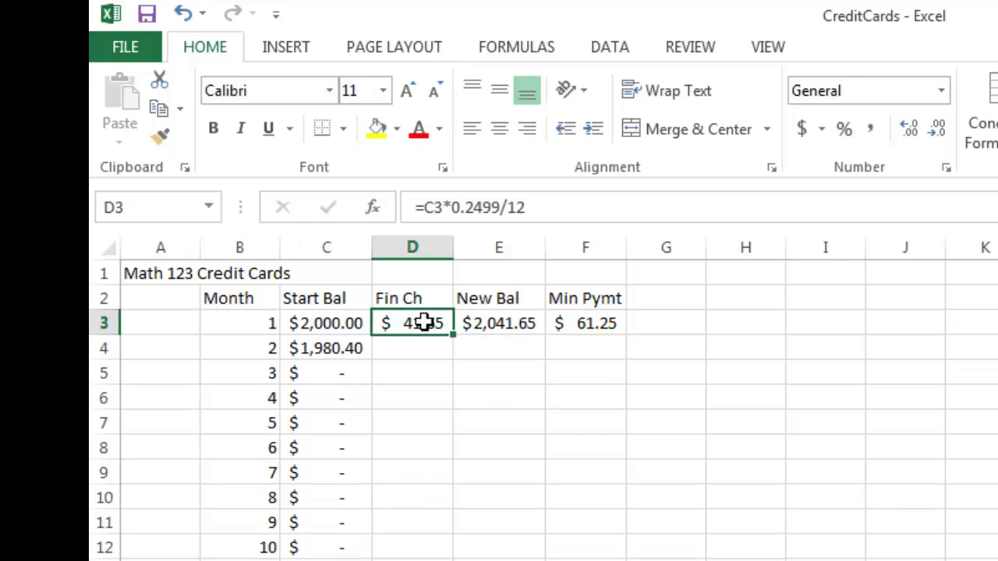
pyautogui.moveTo(457, 335); pyautogui.dragTo(433, 555)
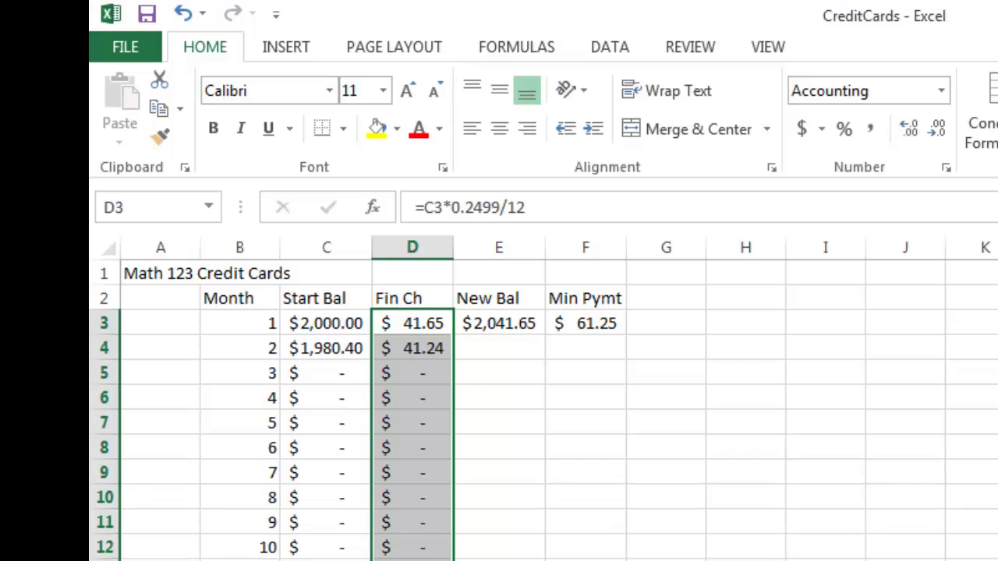
pyautogui.click(413, 348)
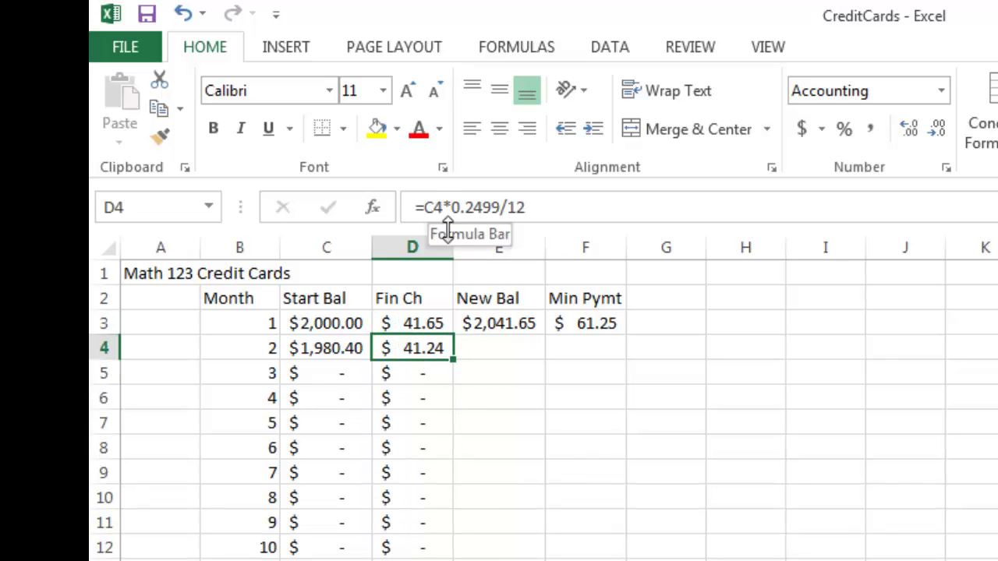
pyautogui.click(443, 323)
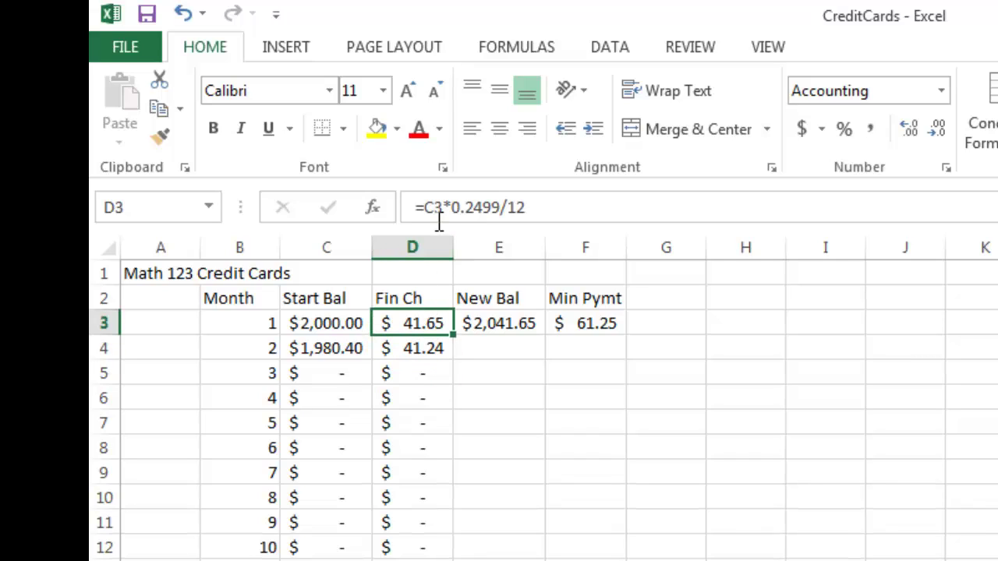
pyautogui.click(444, 349)
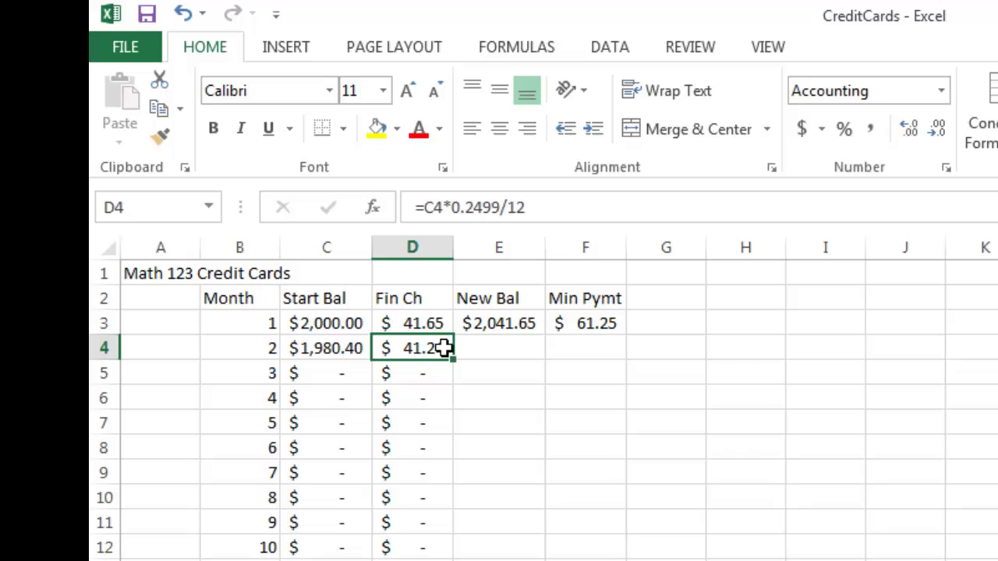
pyautogui.click(444, 208)
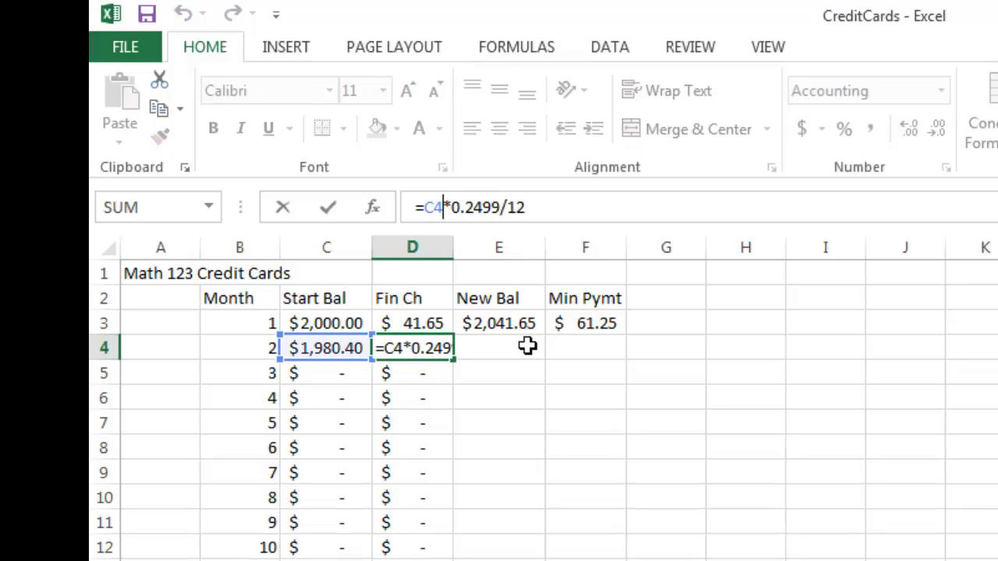
pyautogui.click(528, 348)
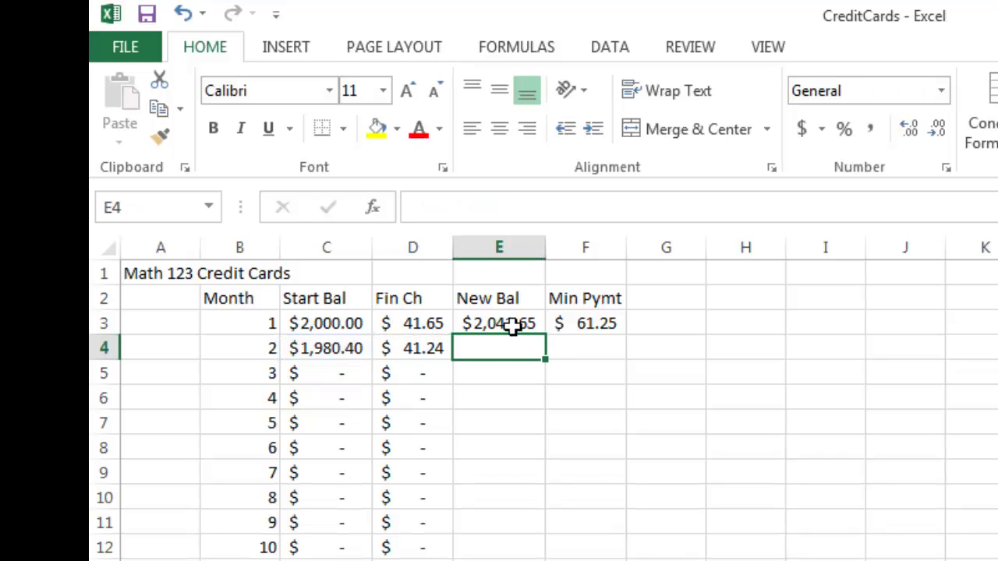
# Fill the E3:F3 New Bal and Min Pymt formulas down through month 12 in row 14
pyautogui.click(513, 326)
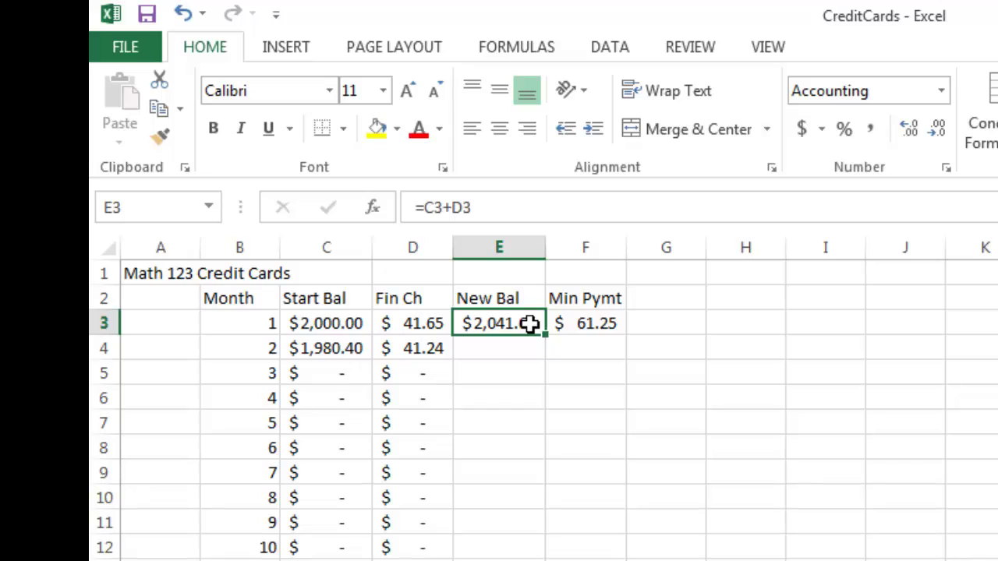
pyautogui.moveTo(530, 324)
pyautogui.mouseDown()
pyautogui.moveTo(581, 321)
pyautogui.moveTo(628, 558)
pyautogui.mouseUp()
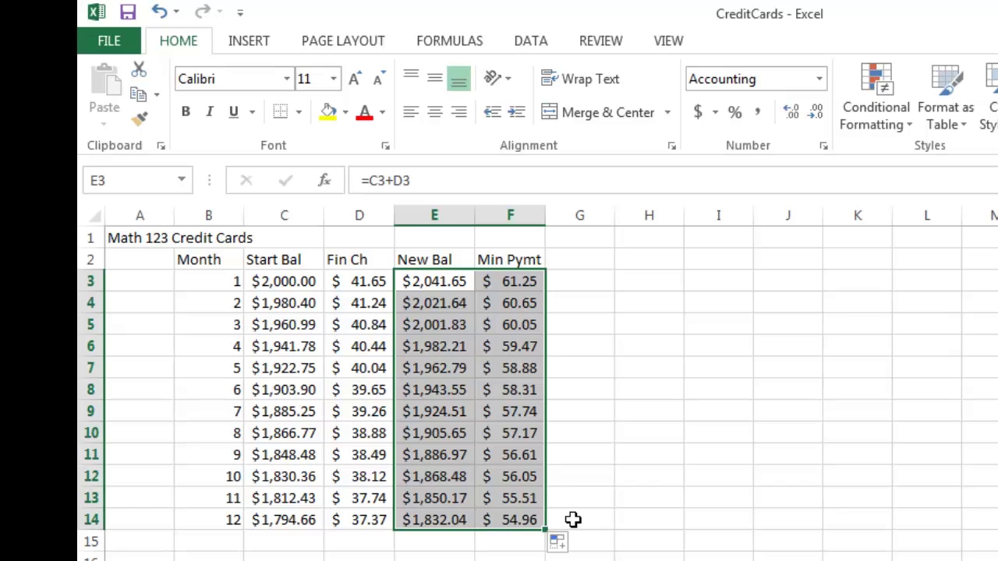
pyautogui.moveTo(210, 519); pyautogui.dragTo(507, 521)
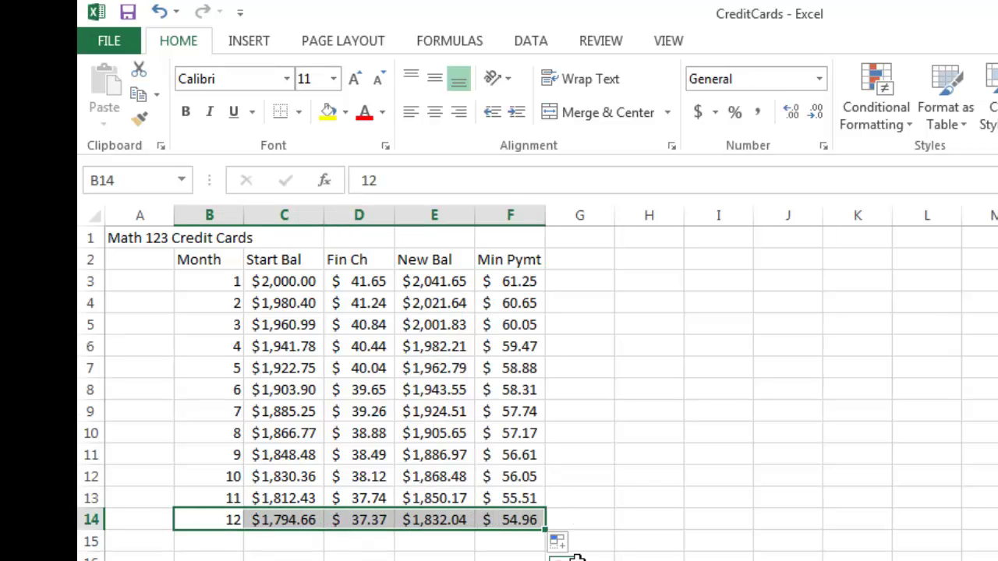
# Extend the month-12 row down to month 530 in row 532, then recheck the month-1 formulas
pyautogui.moveTo(548, 529)
pyautogui.mouseDown()
pyautogui.moveTo(546, 560)
pyautogui.moveTo(459, 327)
pyautogui.moveTo(479, 473)
pyautogui.moveTo(462, 490)
pyautogui.moveTo(348, 182)
pyautogui.moveTo(301, 177)
pyautogui.moveTo(320, 276)
pyautogui.moveTo(325, 427)
pyautogui.mouseUp()
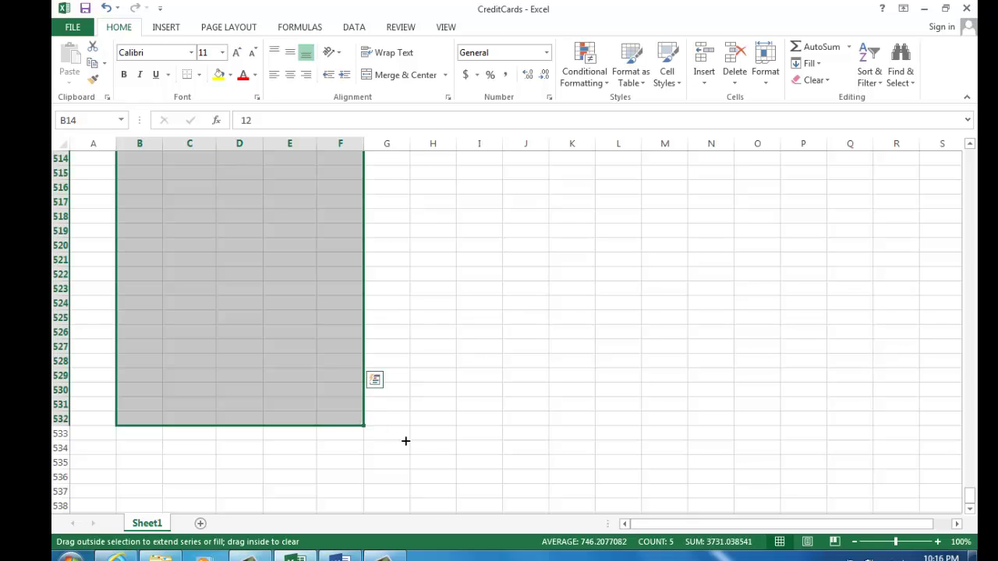
pyautogui.moveTo(406, 441); pyautogui.dragTo(406, 442)
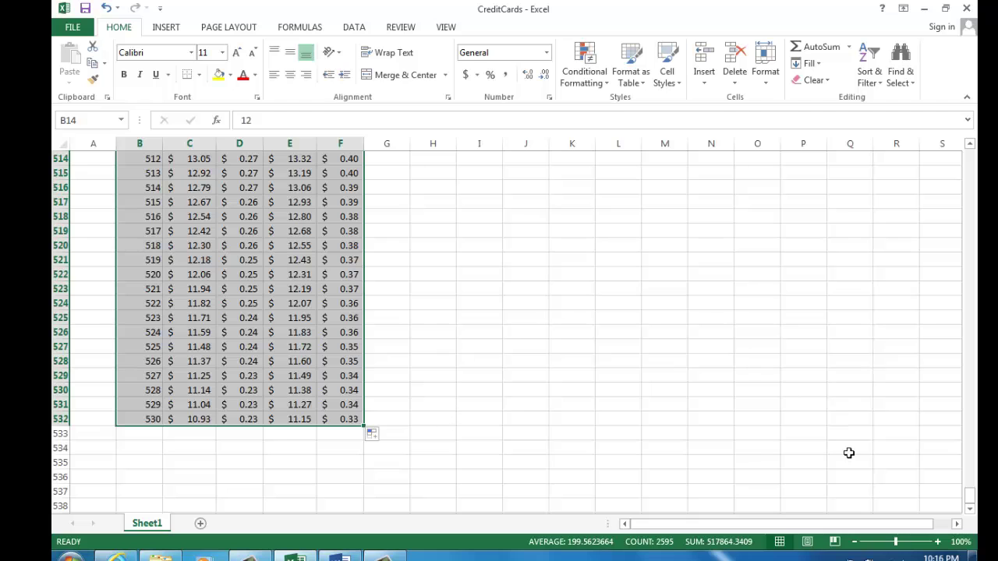
pyautogui.moveTo(969, 496); pyautogui.dragTo(967, 149)
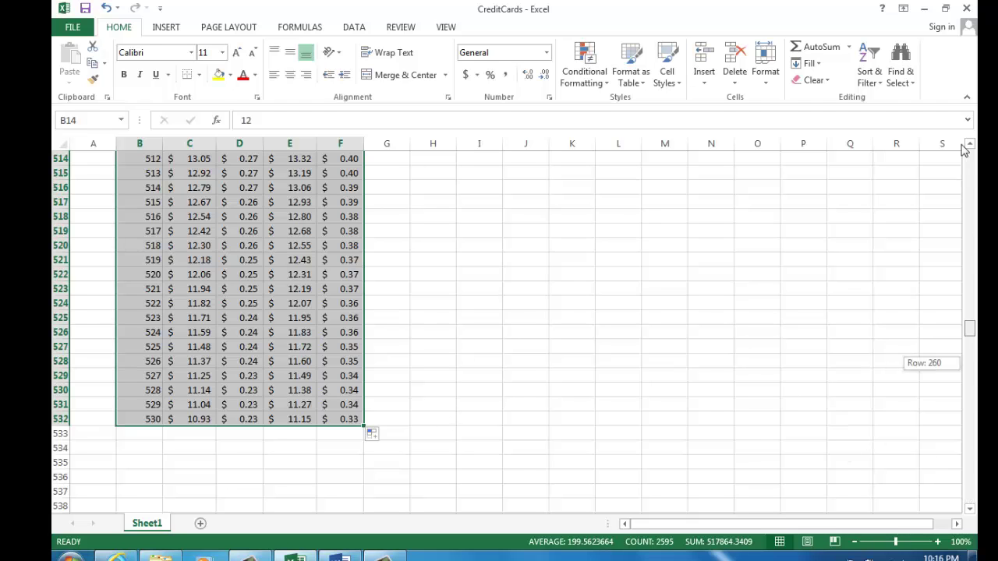
pyautogui.click(414, 170)
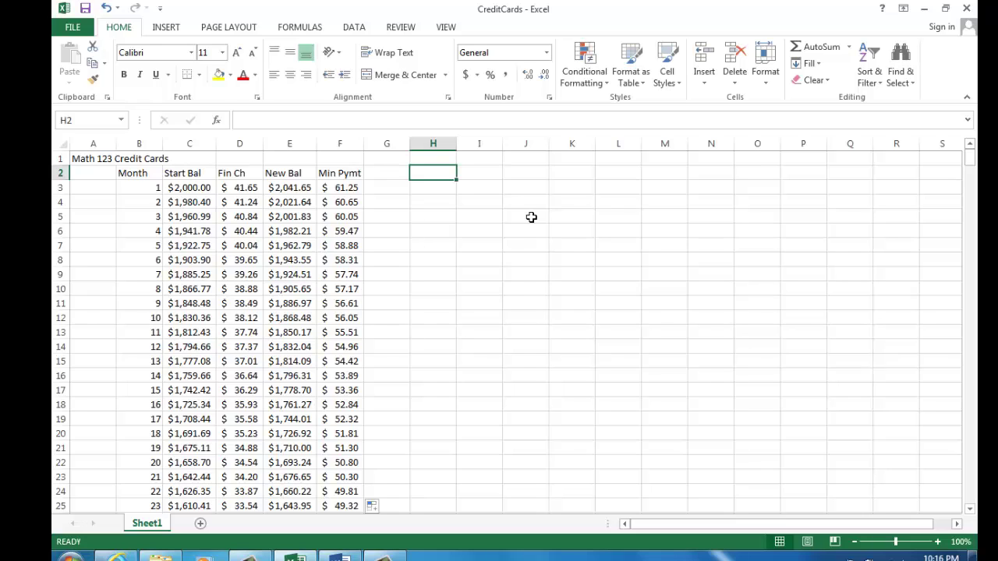
pyautogui.click(295, 193)
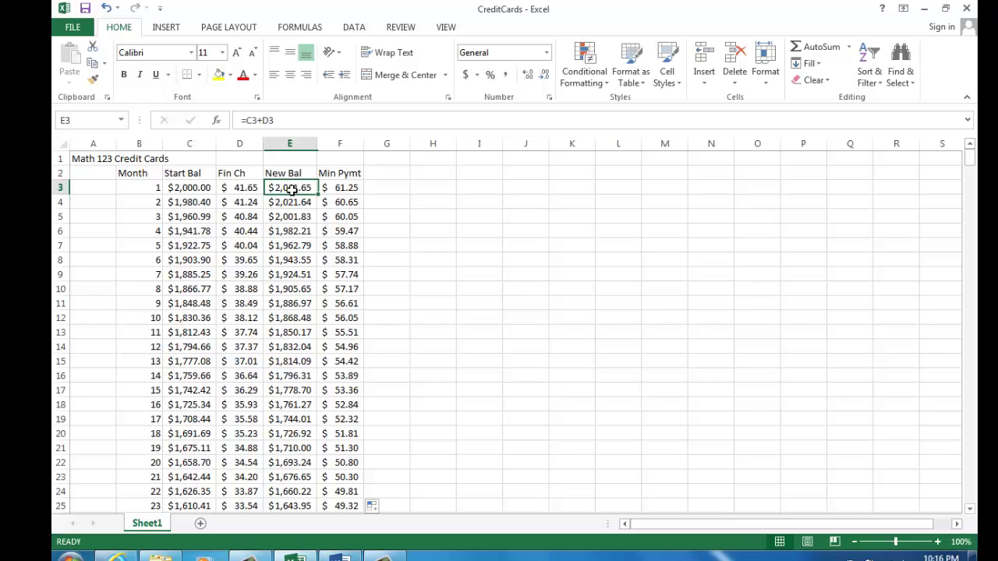
pyautogui.click(248, 189)
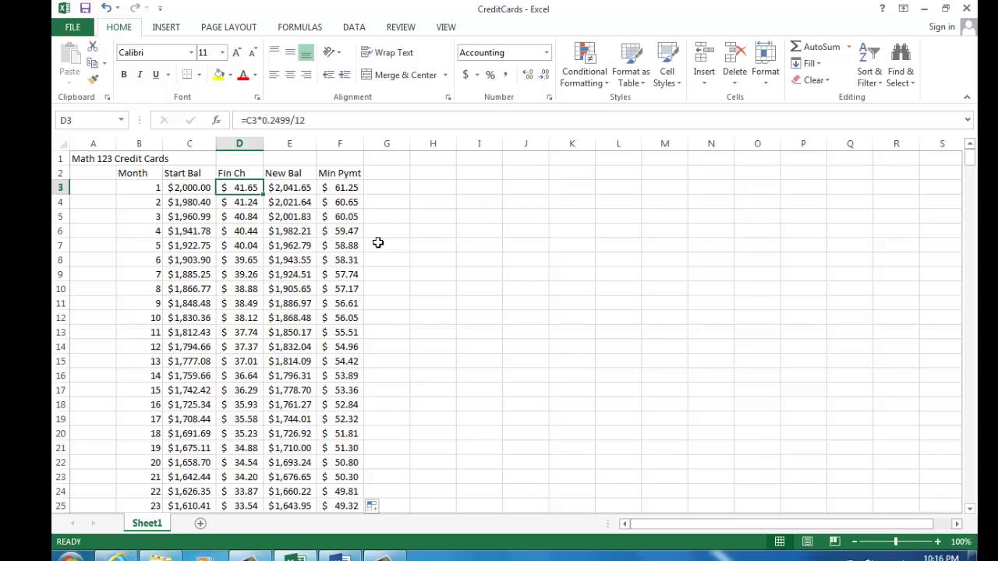
# Copy the Math 123 Credit Cards title and Month–Min Pymt headings into a new Sheet2
pyautogui.moveTo(92, 160)
pyautogui.mouseDown()
pyautogui.moveTo(251, 156)
pyautogui.moveTo(340, 173)
pyautogui.mouseUp()
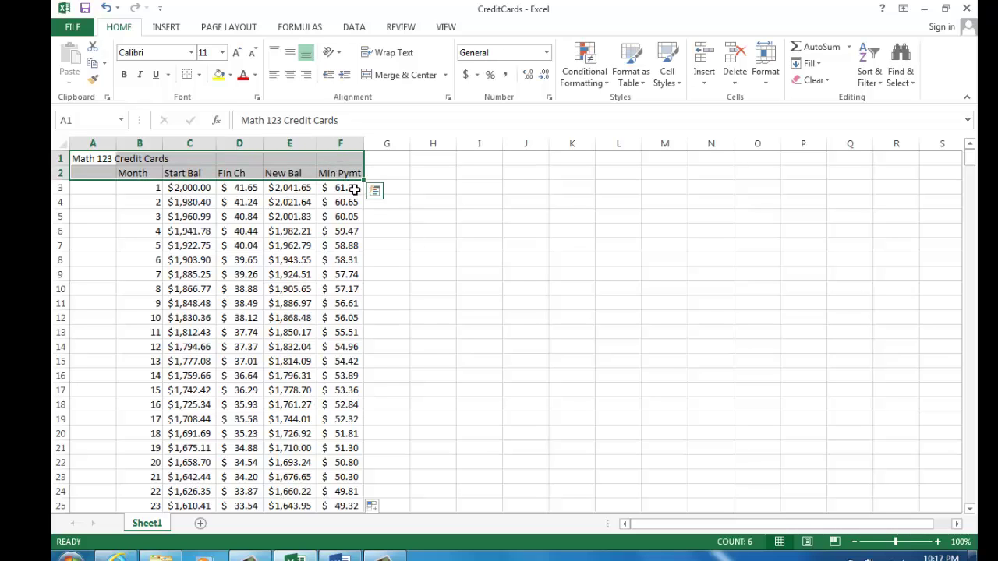
pyautogui.rightClick(354, 189)
pyautogui.click(360, 193)
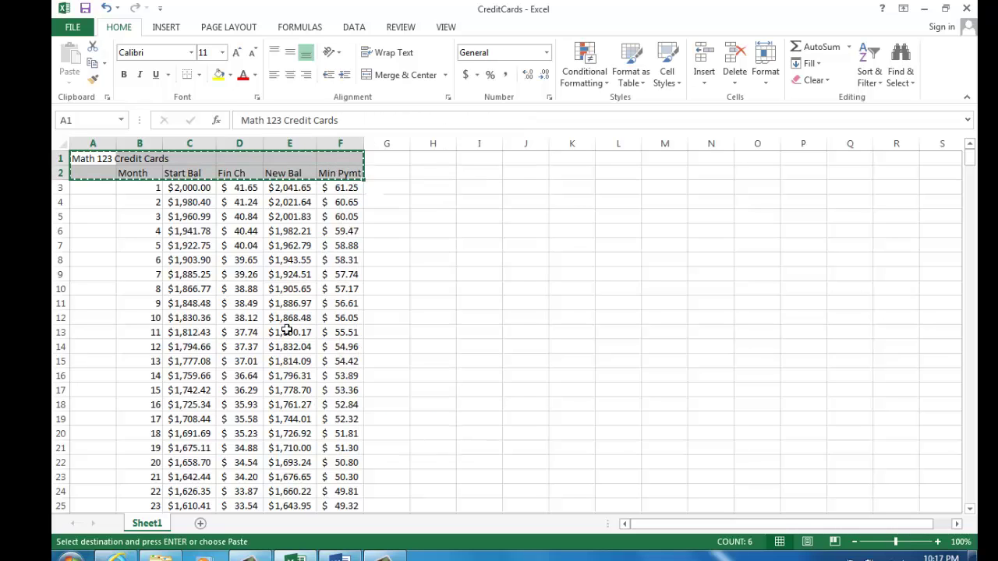
pyautogui.click(200, 524)
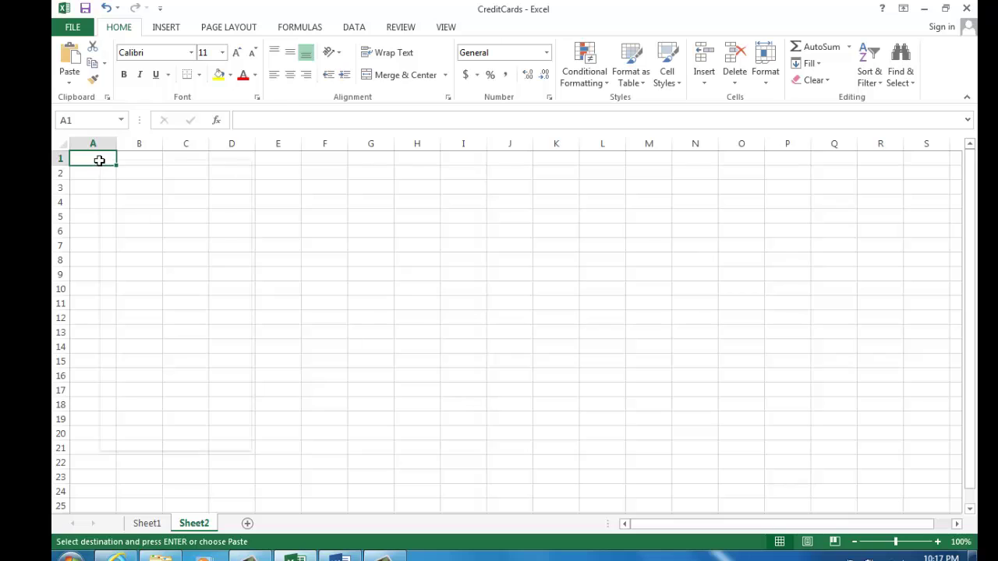
pyautogui.click(131, 225)
pyautogui.click(146, 189)
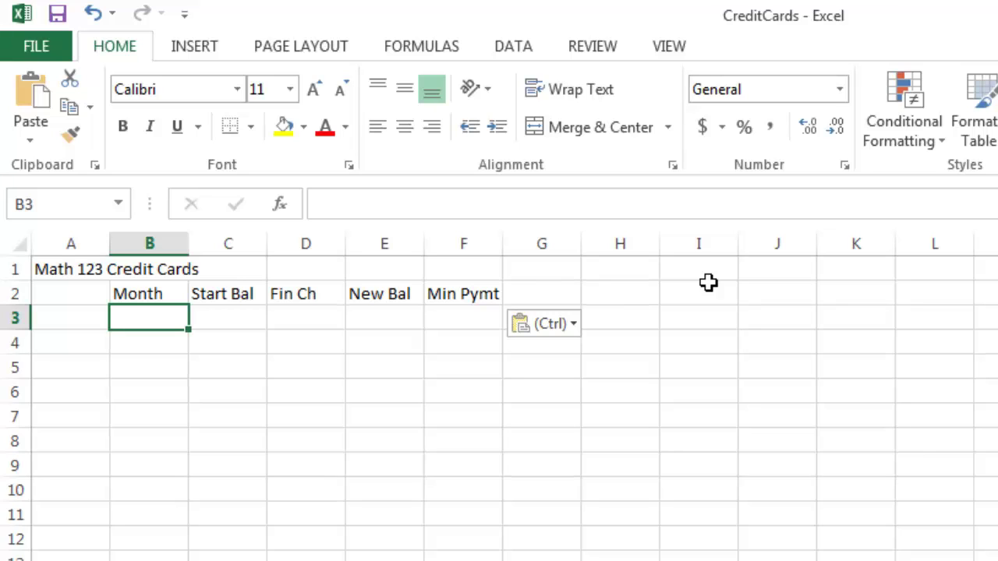
# Enter months 1 and 2 in B3:B4 and fill the sequence down the Month column
pyautogui.write('1')
pyautogui.press('Return')
pyautogui.write('2')
pyautogui.press('Return')
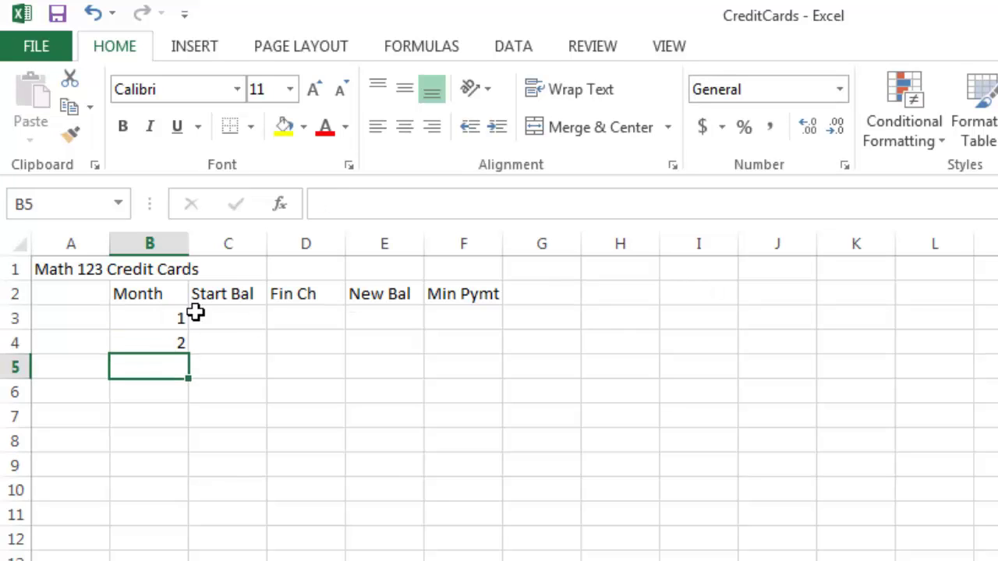
pyautogui.moveTo(173, 316); pyautogui.dragTo(187, 560)
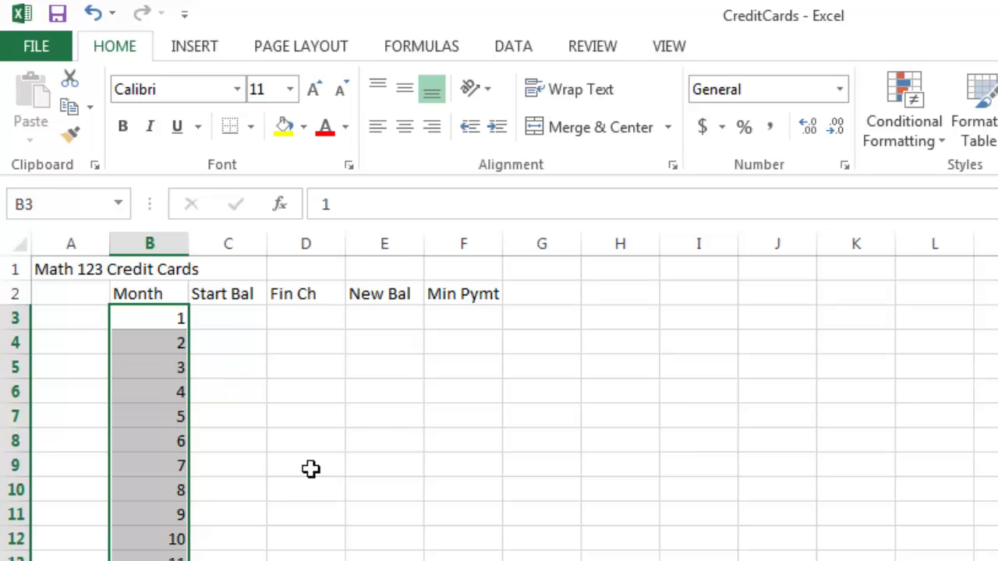
pyautogui.click(234, 320)
pyautogui.click(654, 323)
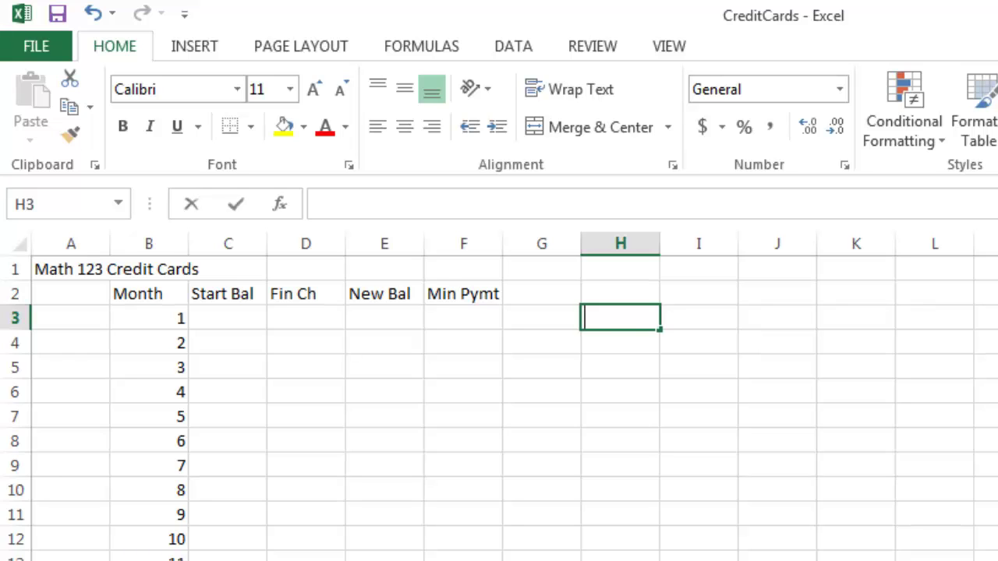
# Enter the input labels start bal, APR and MinPymt% in H3:H5
pyautogui.write('start bal')
pyautogui.press('Return')
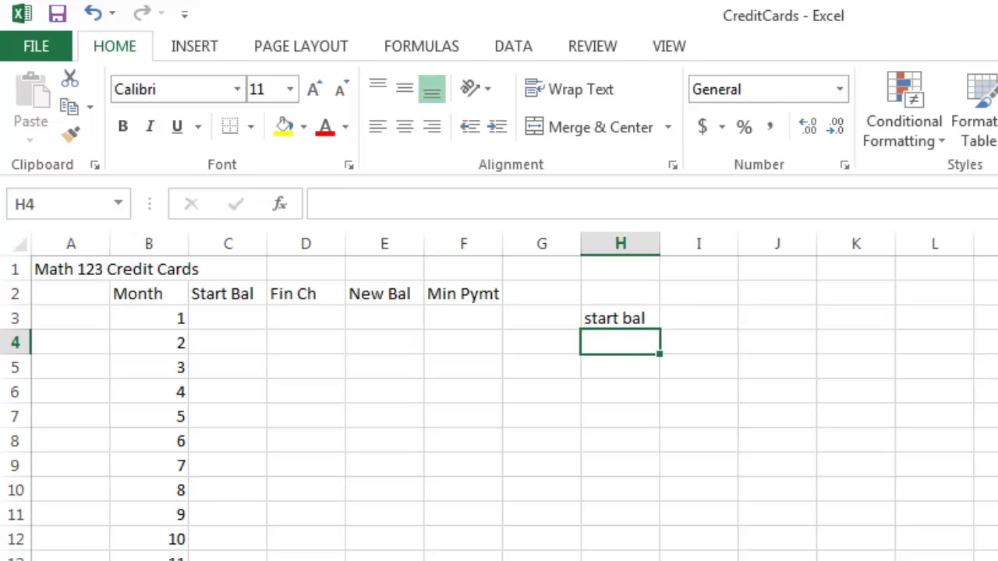
pyautogui.write('APR')
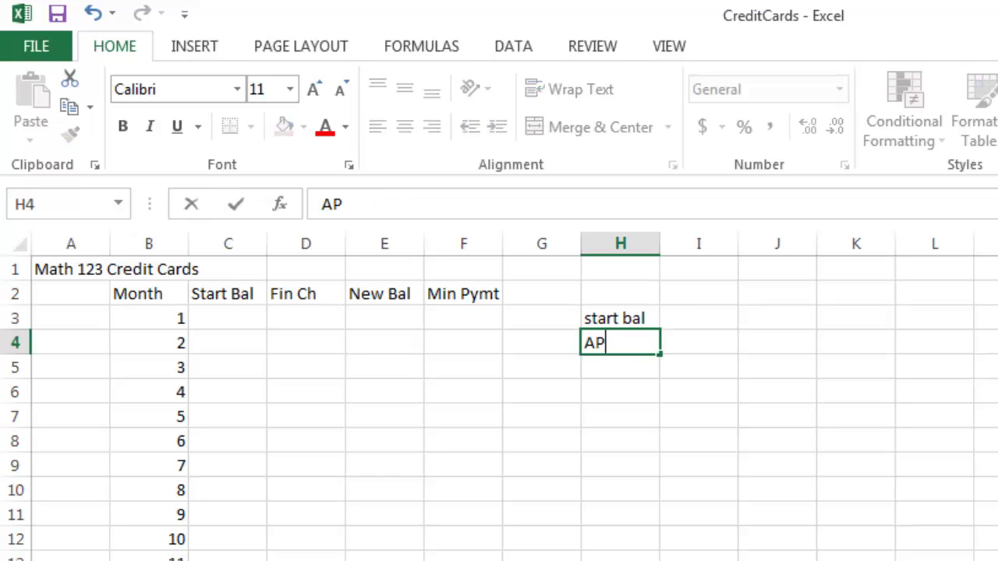
pyautogui.press('Up')
pyautogui.press('Down')
pyautogui.press('Down')
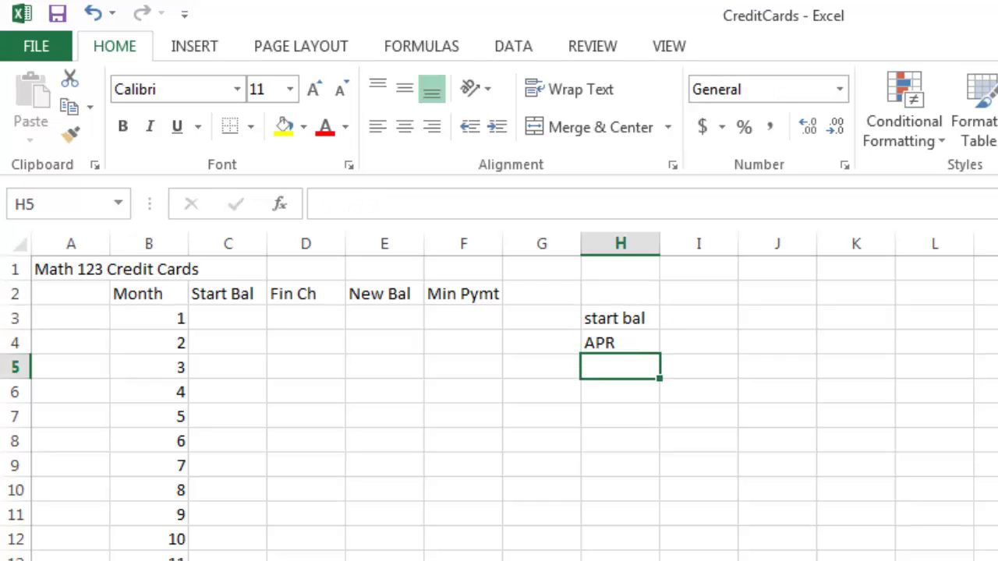
pyautogui.write('Mi')
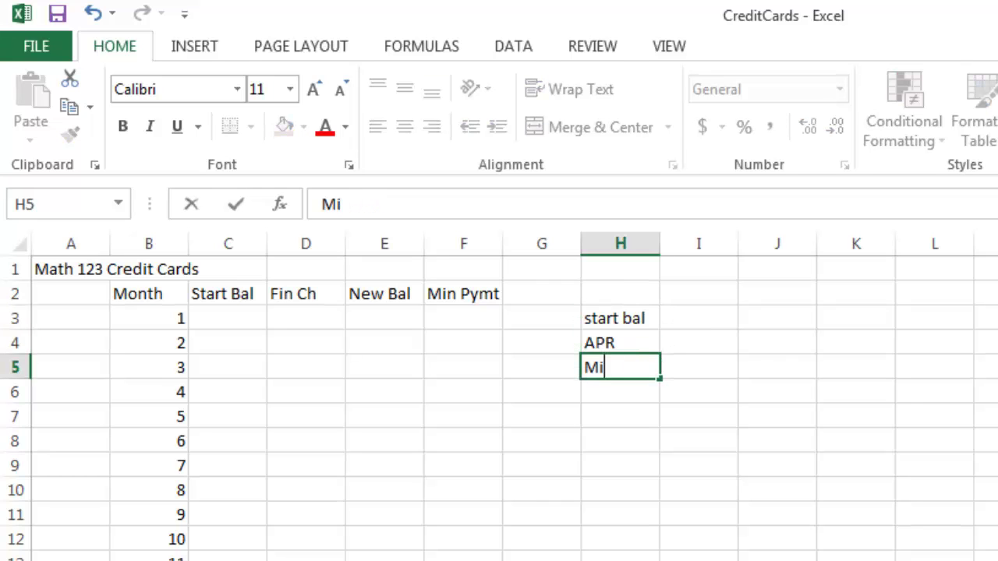
pyautogui.write('nPymt%')
pyautogui.press('Return')
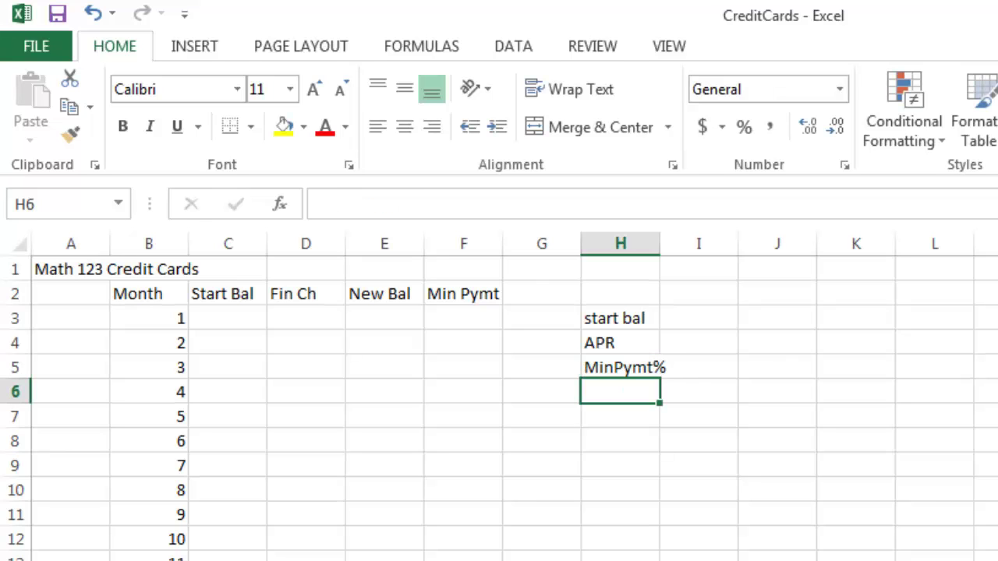
# Make the three input labels bold and widen column H to fit them
pyautogui.moveTo(620, 316); pyautogui.dragTo(629, 370)
pyautogui.click(123, 127)
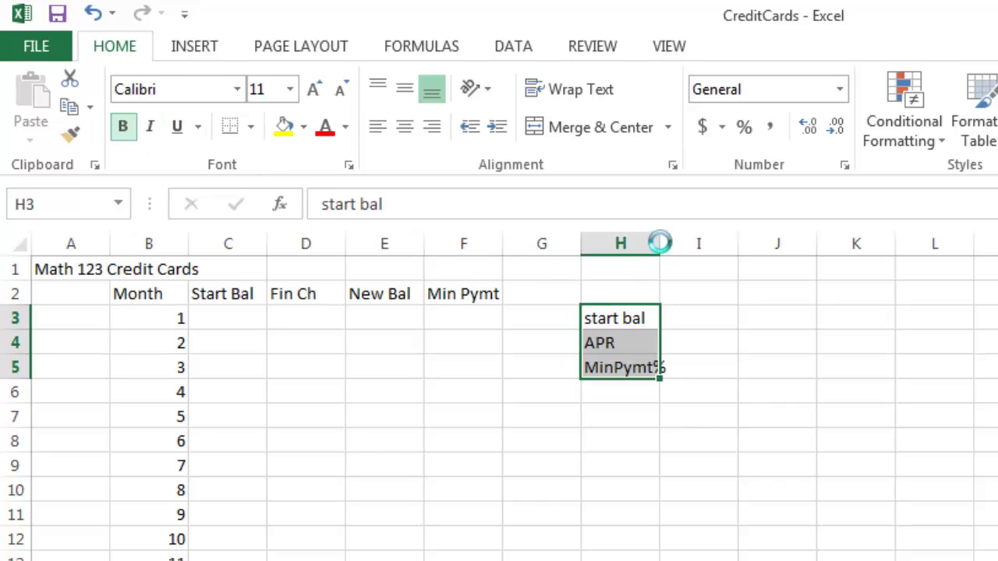
pyautogui.moveTo(660, 244); pyautogui.dragTo(675, 244)
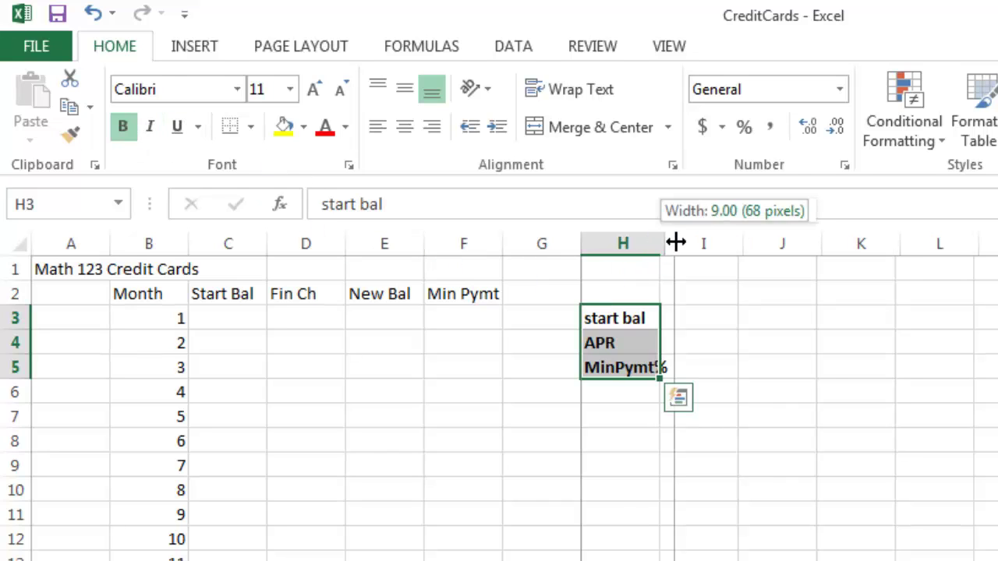
pyautogui.click(712, 323)
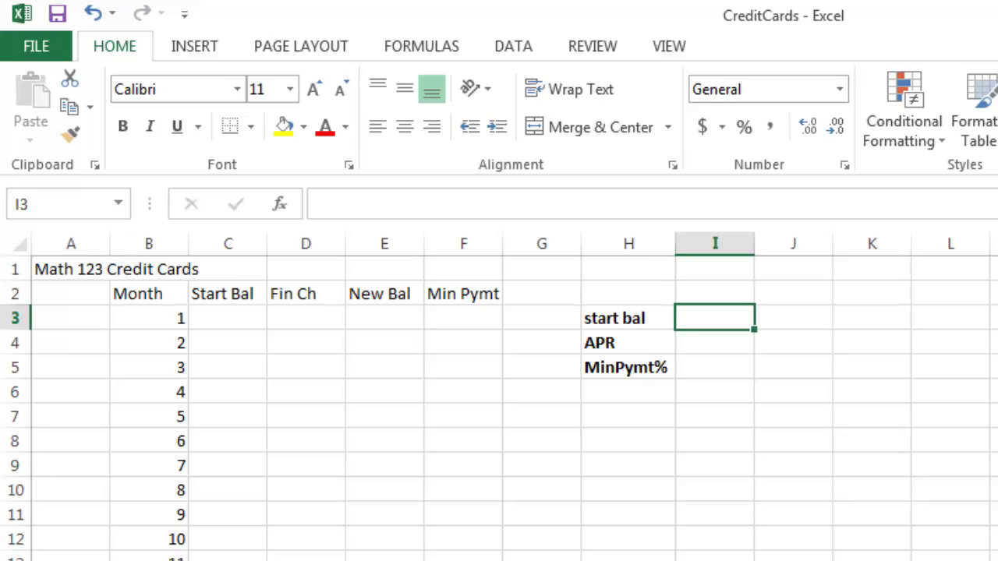
# Enter starting balance 2000 in I3 and APR 0.2499 shown as 24.99%
pyautogui.write('200')
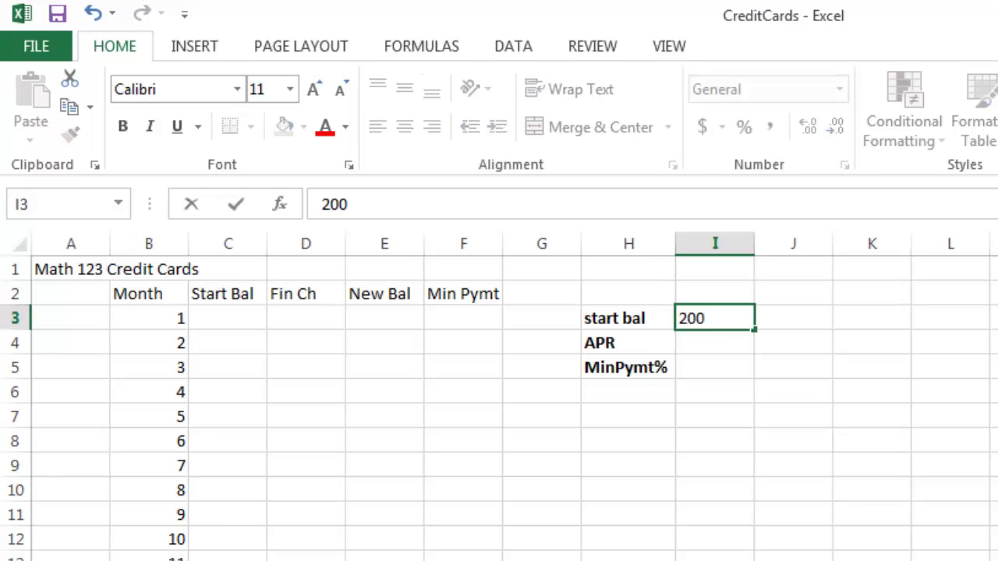
pyautogui.write('0')
pyautogui.press('Return')
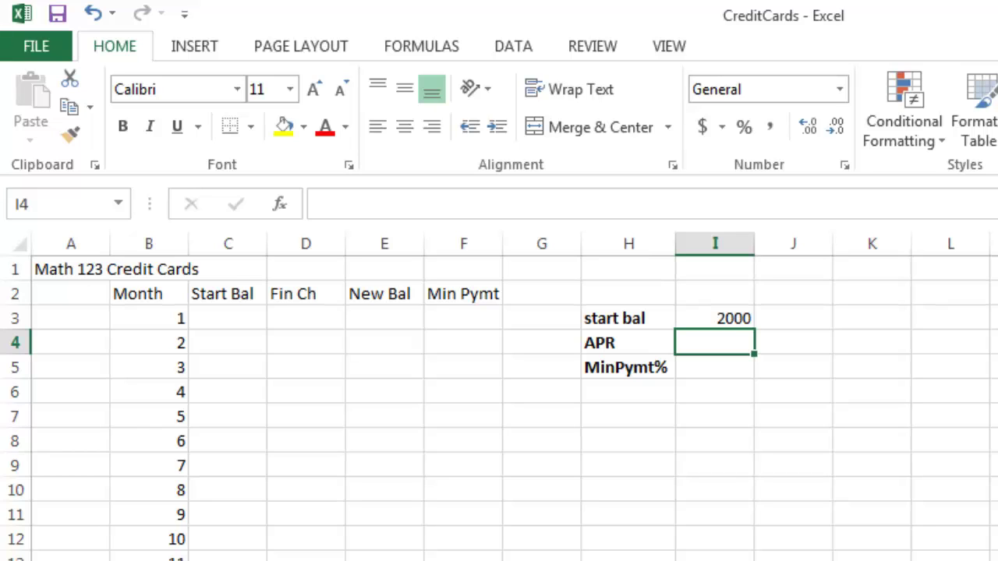
pyautogui.write('.2499')
pyautogui.press('Return')
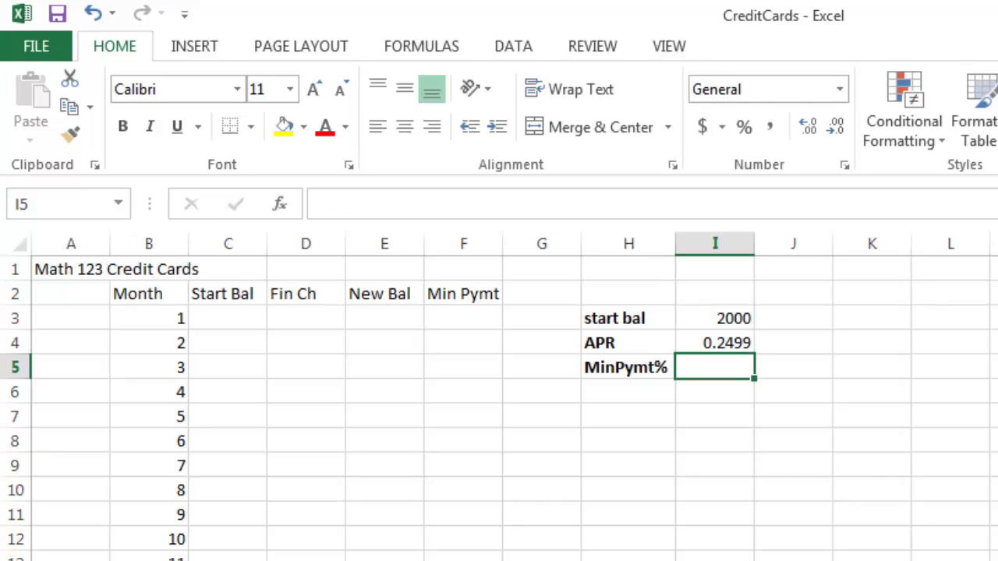
pyautogui.press('Up')
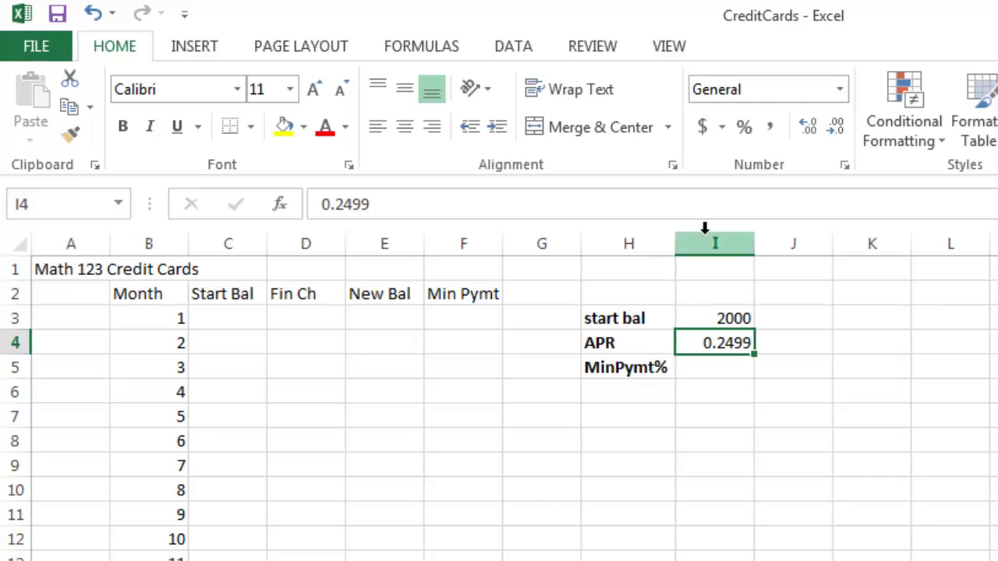
pyautogui.click(745, 128)
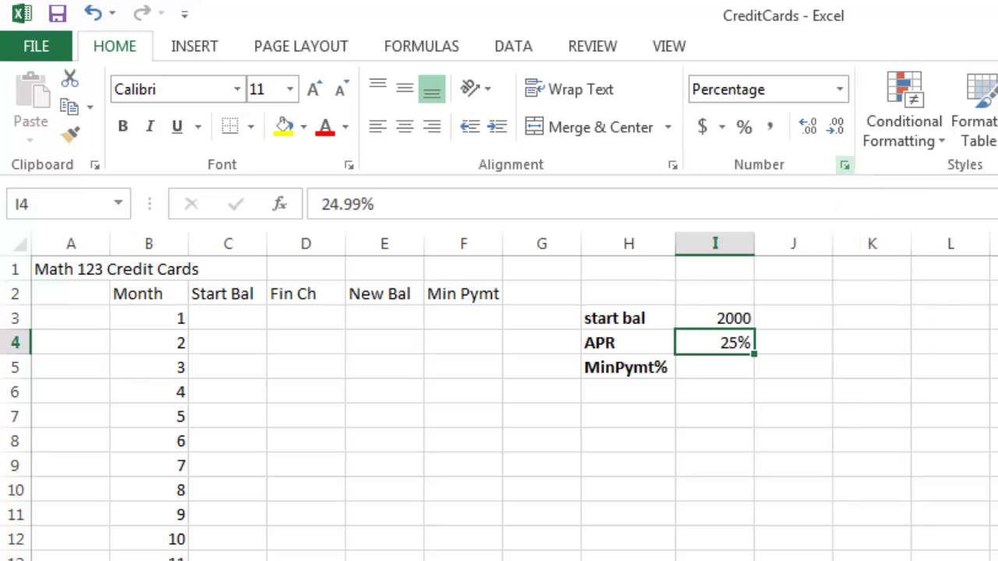
pyautogui.click(844, 164)
pyautogui.click(830, 378)
pyautogui.press('Return')
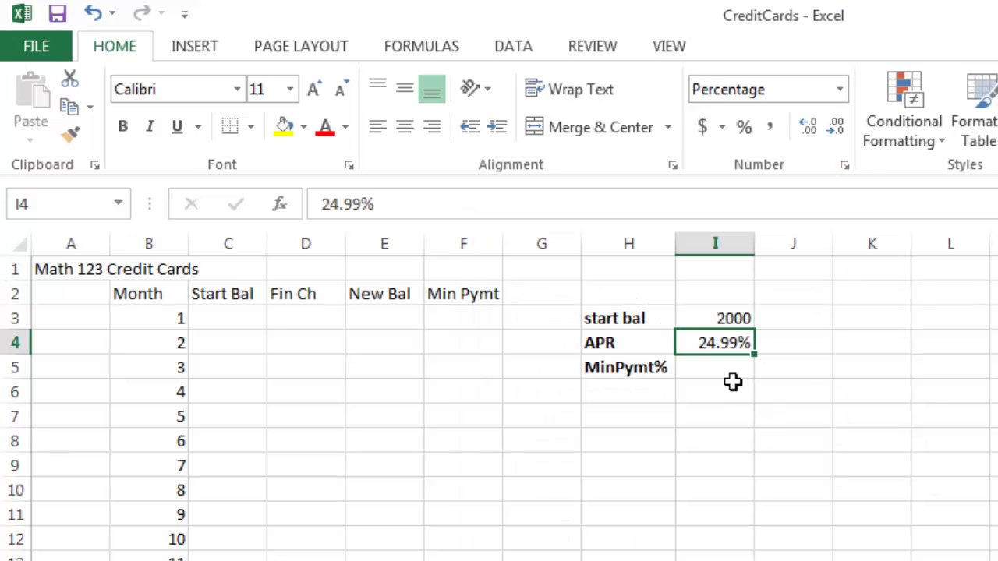
# Enter the minimum payment rate 0.03 in I5 formatted as 3%
pyautogui.click(737, 379)
pyautogui.write('.03')
pyautogui.press('Return')
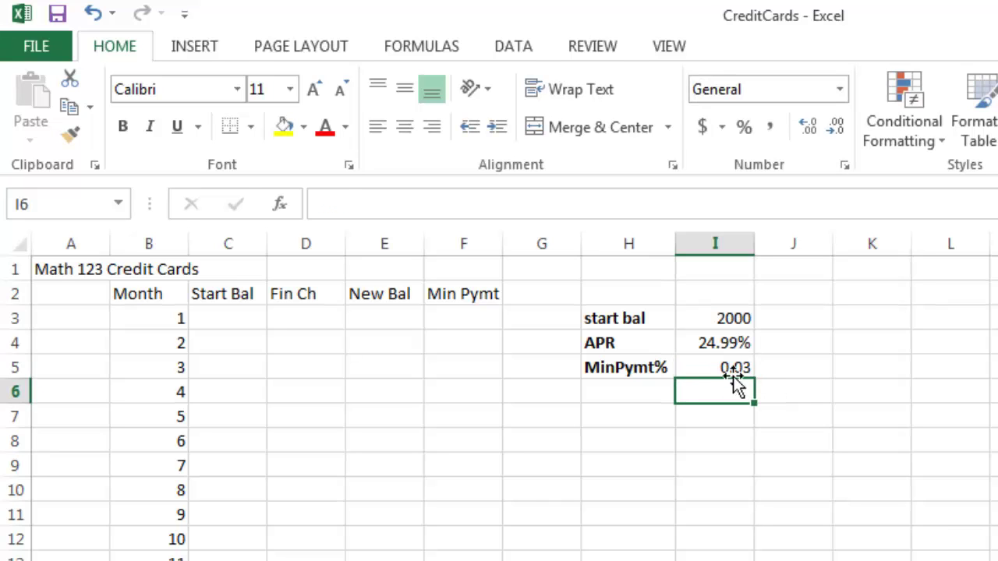
pyautogui.click(731, 368)
pyautogui.click(745, 127)
pyautogui.click(245, 326)
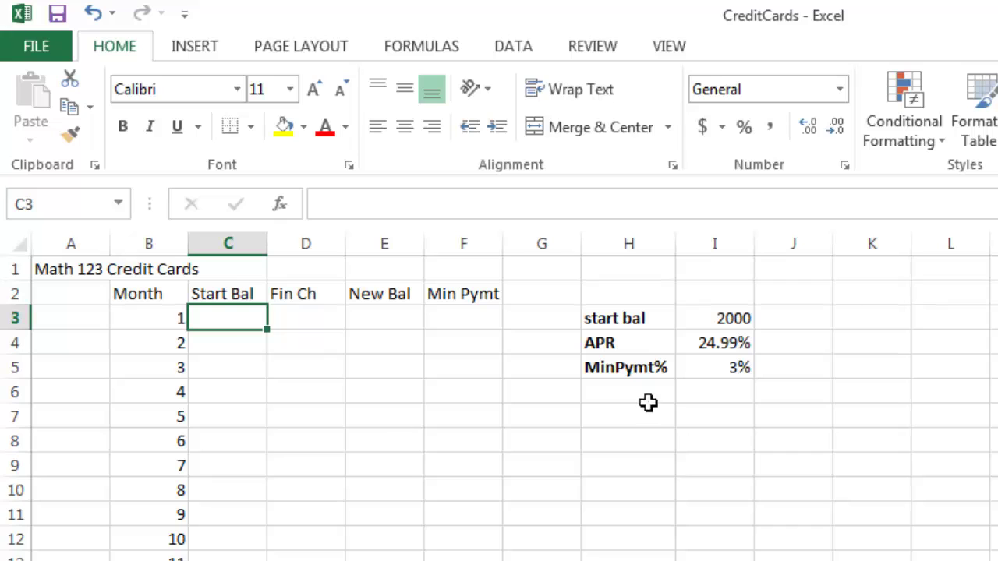
pyautogui.click(711, 317)
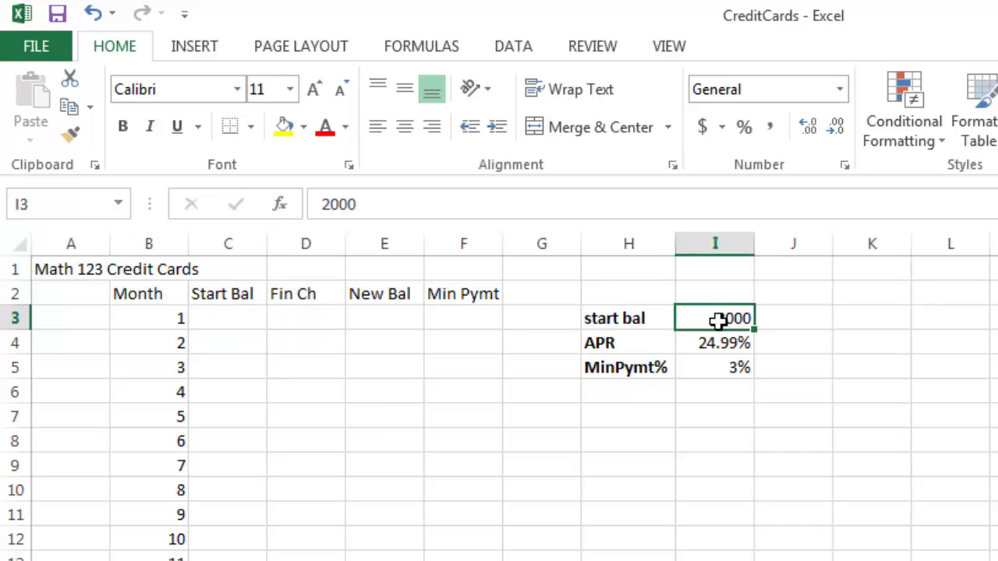
pyautogui.click(249, 314)
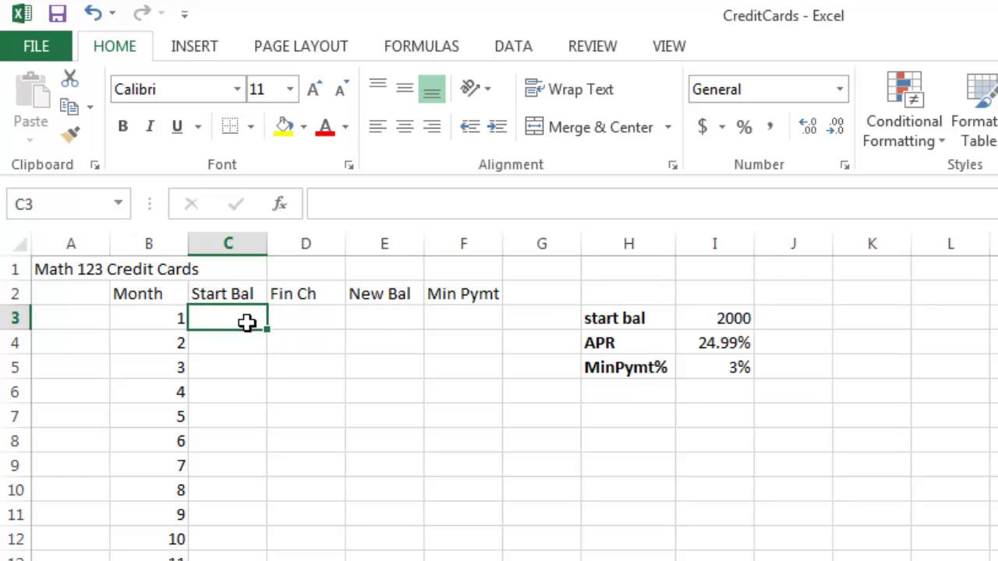
pyautogui.write('=')
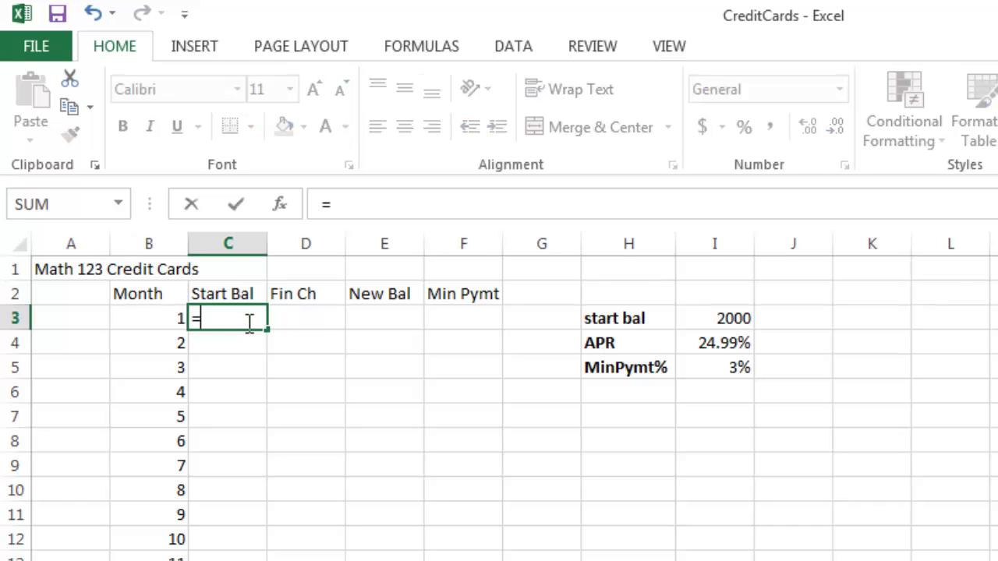
pyautogui.press('Escape')
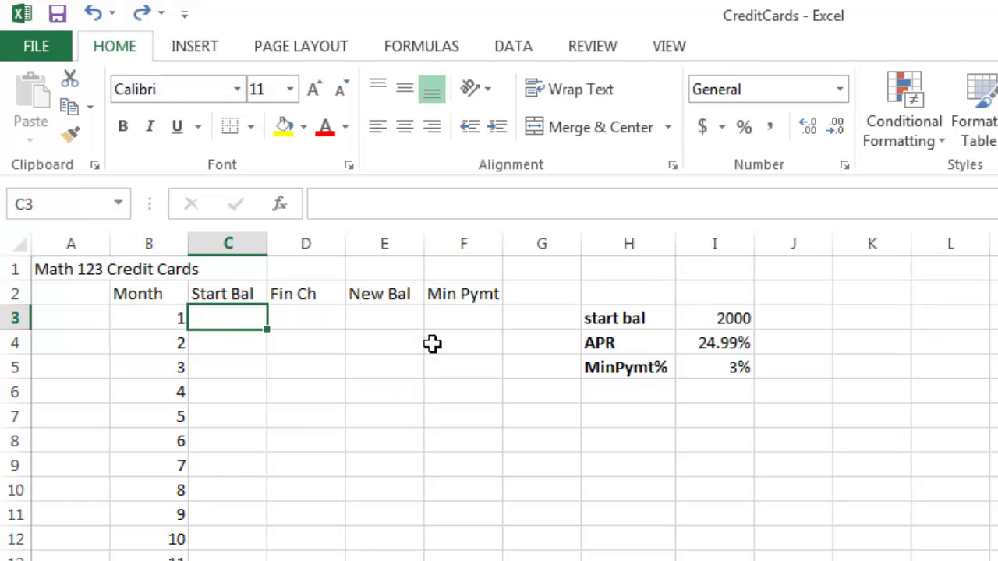
pyautogui.write('=')
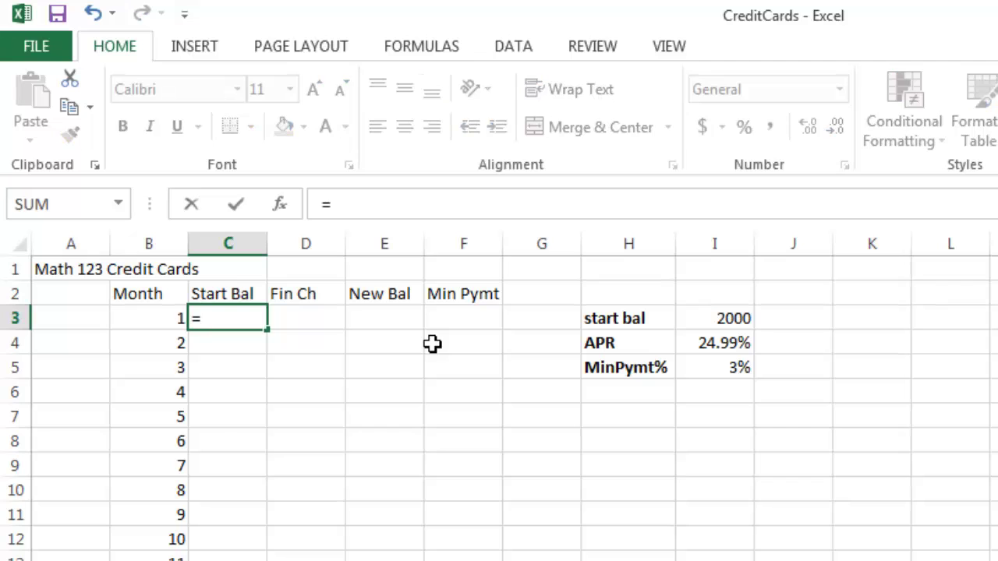
pyautogui.write('i3')
pyautogui.press('Return')
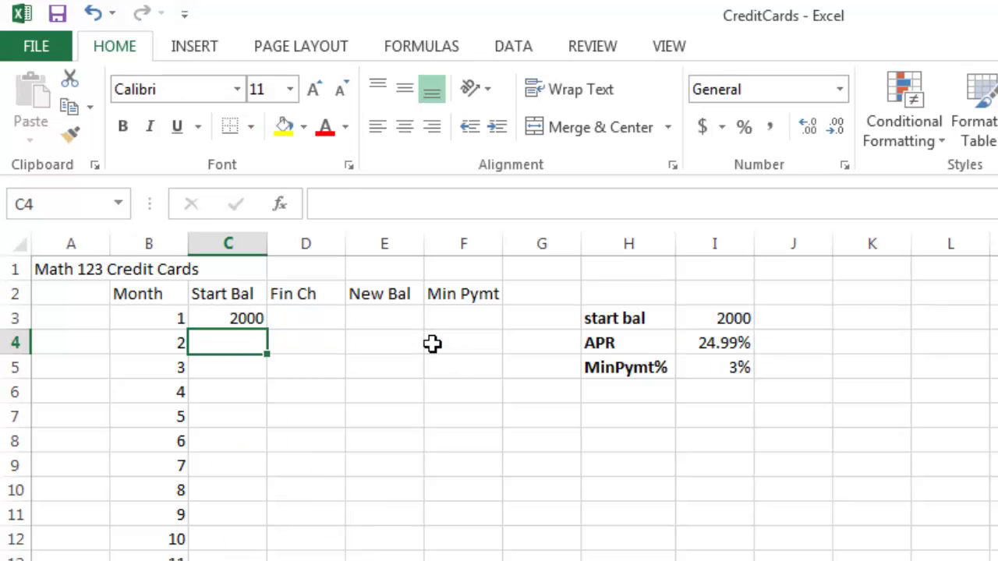
pyautogui.click(260, 319)
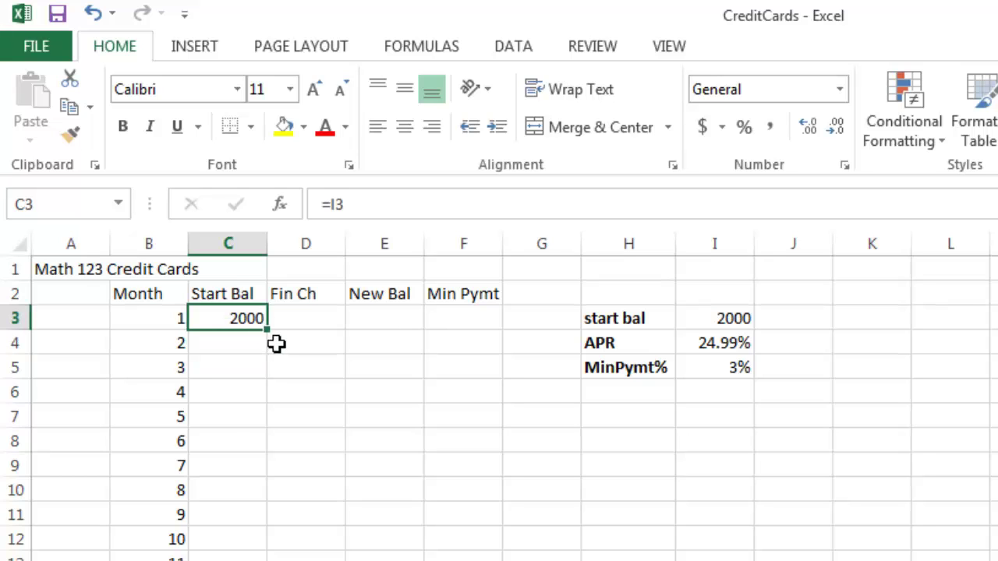
pyautogui.moveTo(268, 333); pyautogui.dragTo(276, 421)
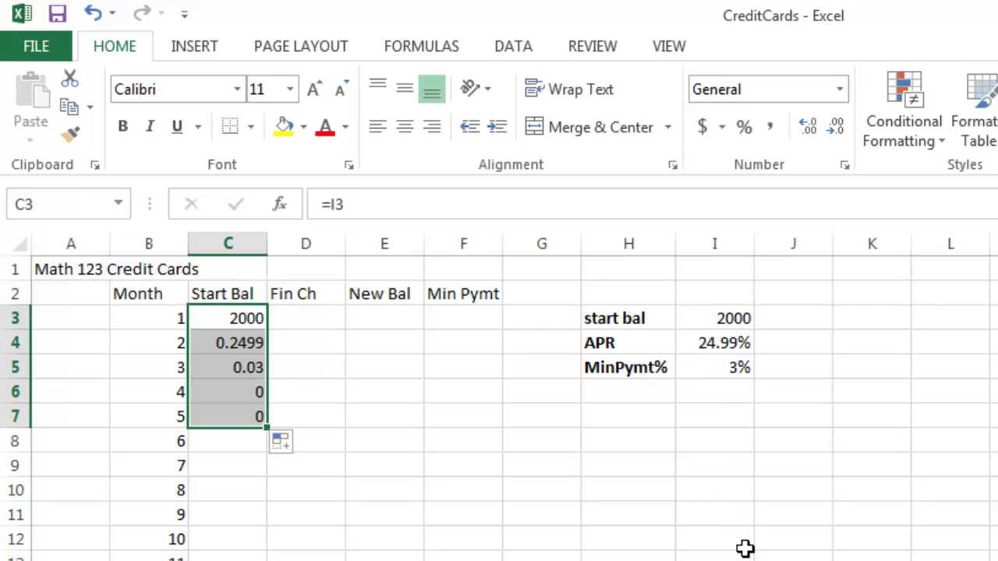
pyautogui.hotkey('ctrl', 'z')
pyautogui.hotkey('ctrl', 'z')
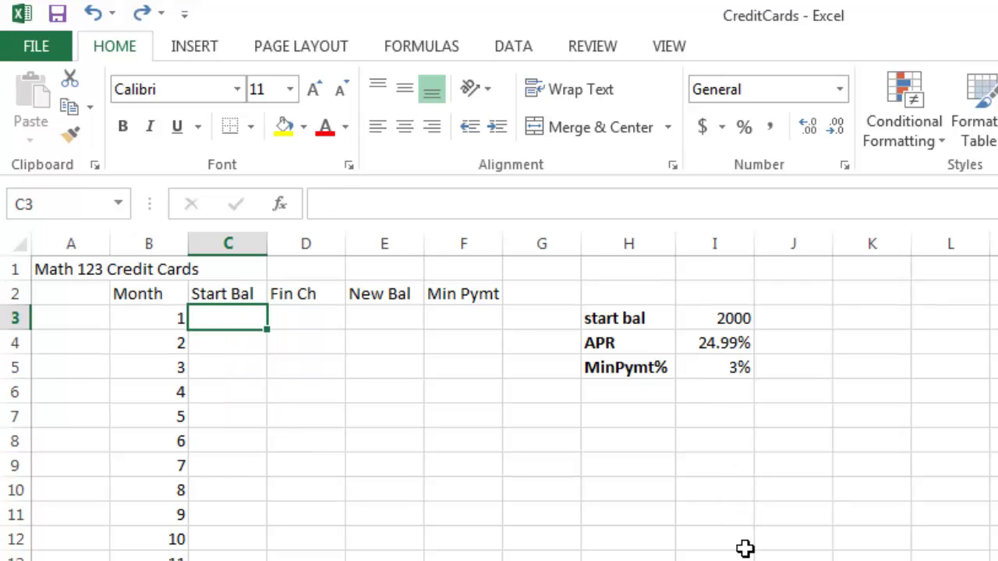
# Name cell I3 startbal and cell I4 apr using the Name Box
pyautogui.click(722, 320)
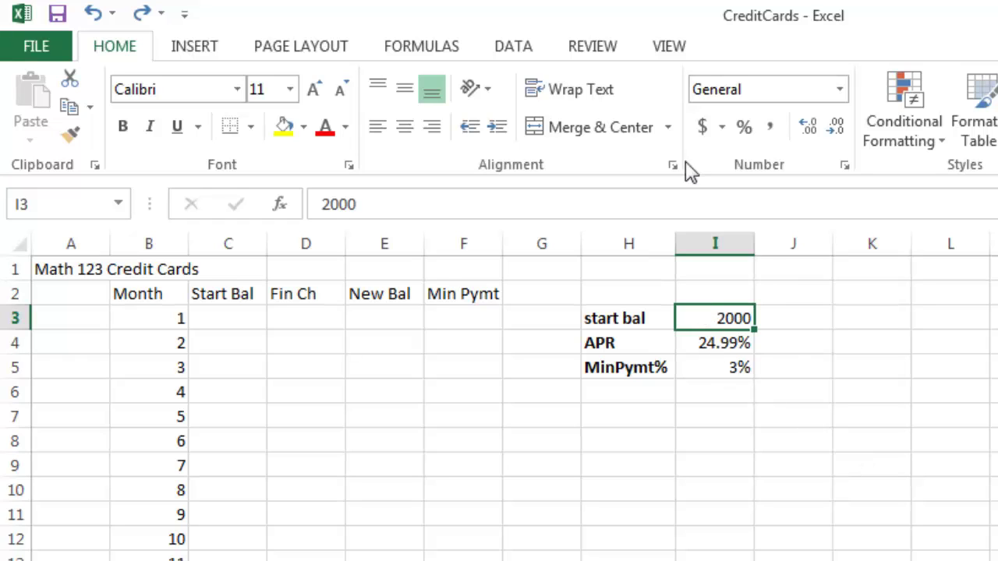
pyautogui.click(42, 209)
pyautogui.write('startbal')
pyautogui.press('Return')
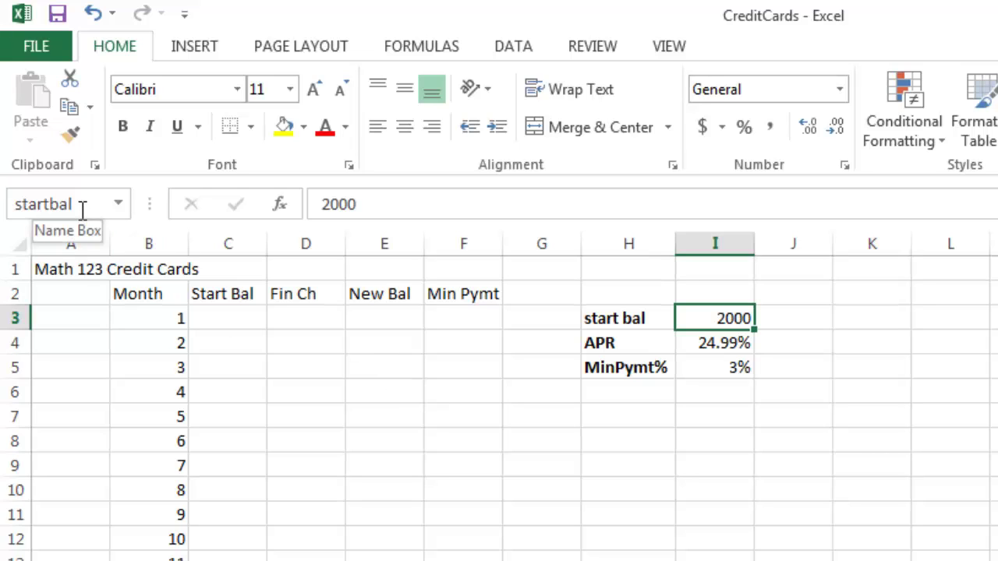
pyautogui.click(701, 344)
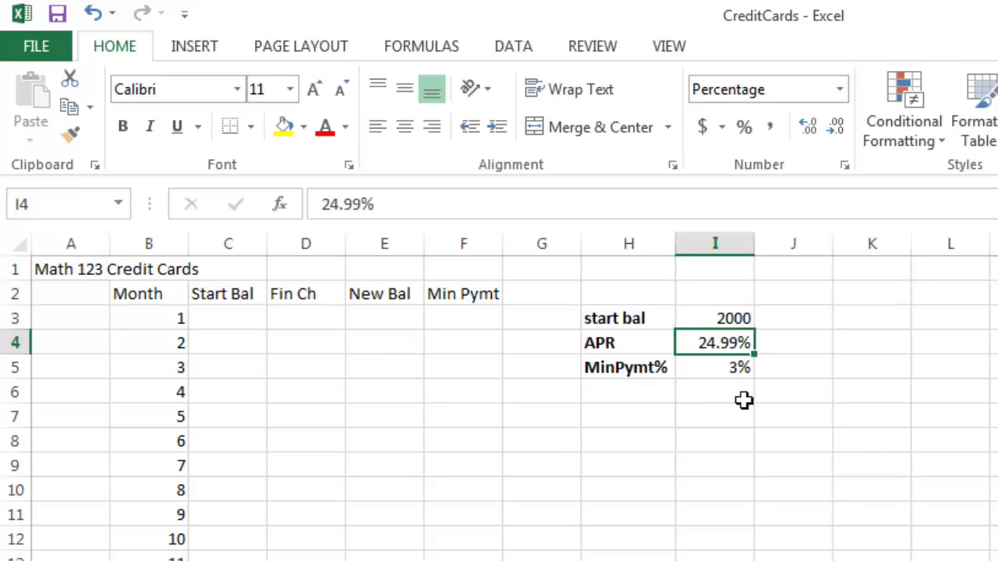
pyautogui.click(66, 210)
pyautogui.write('apr')
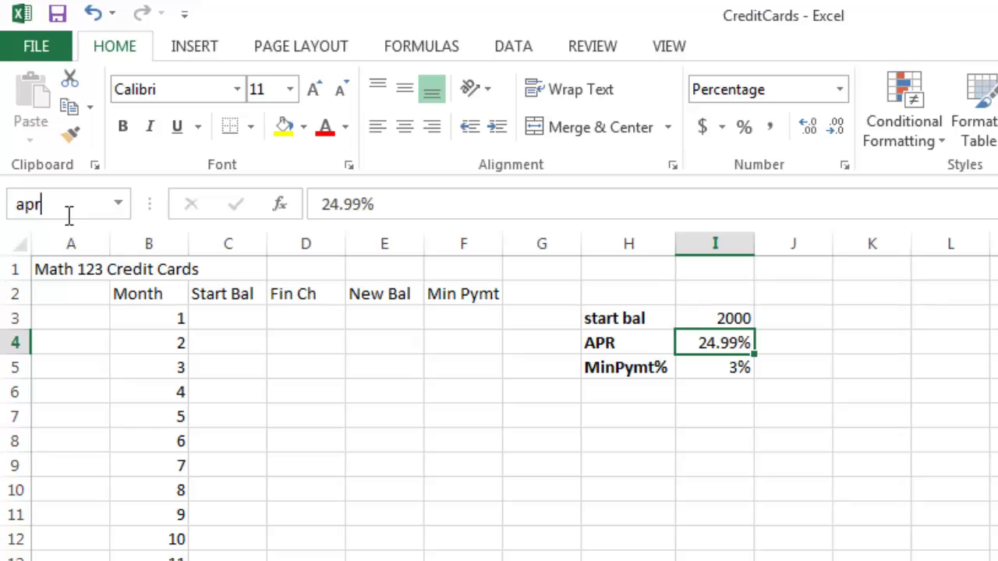
pyautogui.press('Return')
# Name cell I5 min and verify the name is applied
pyautogui.click(693, 367)
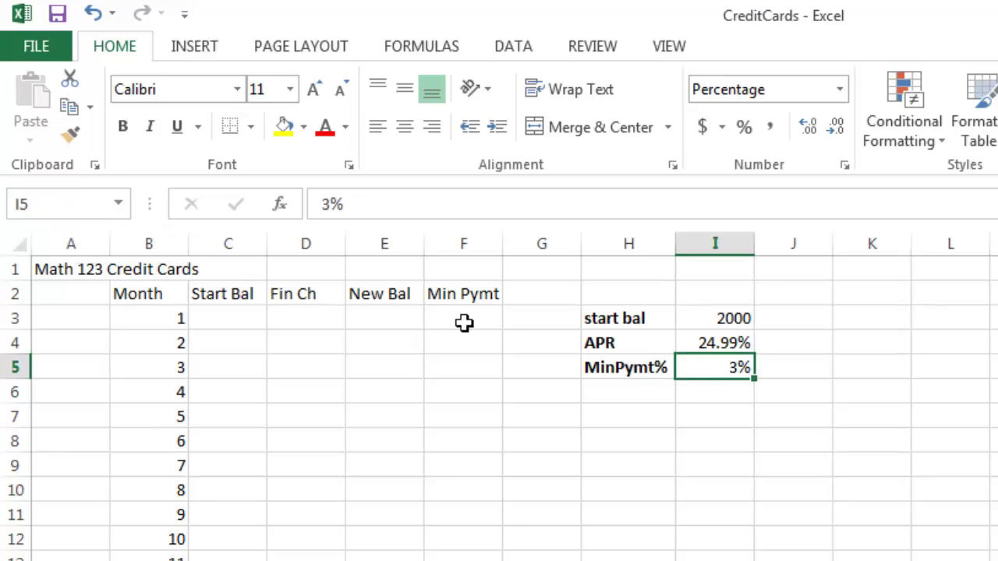
pyautogui.click(95, 205)
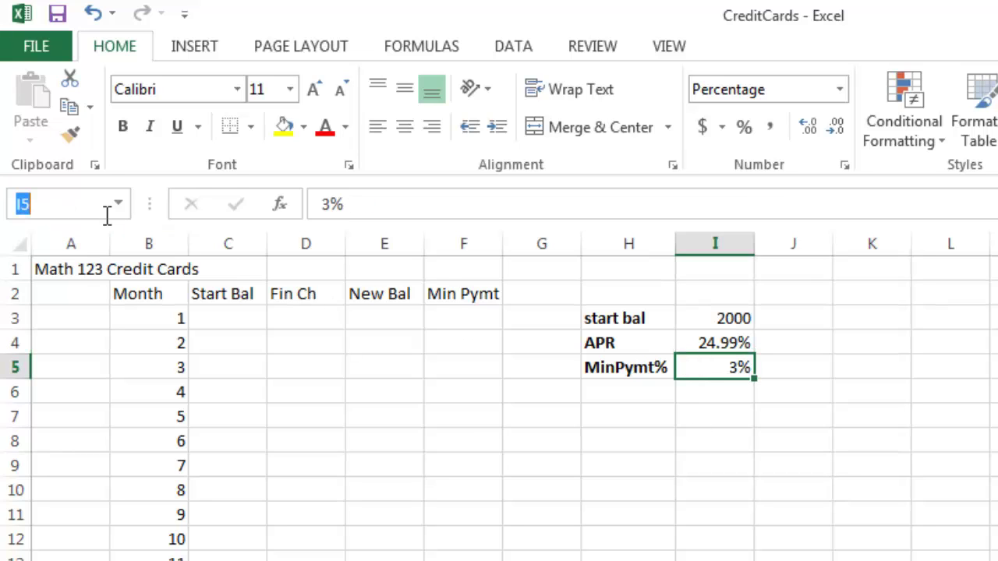
pyautogui.write('min')
pyautogui.press('Return')
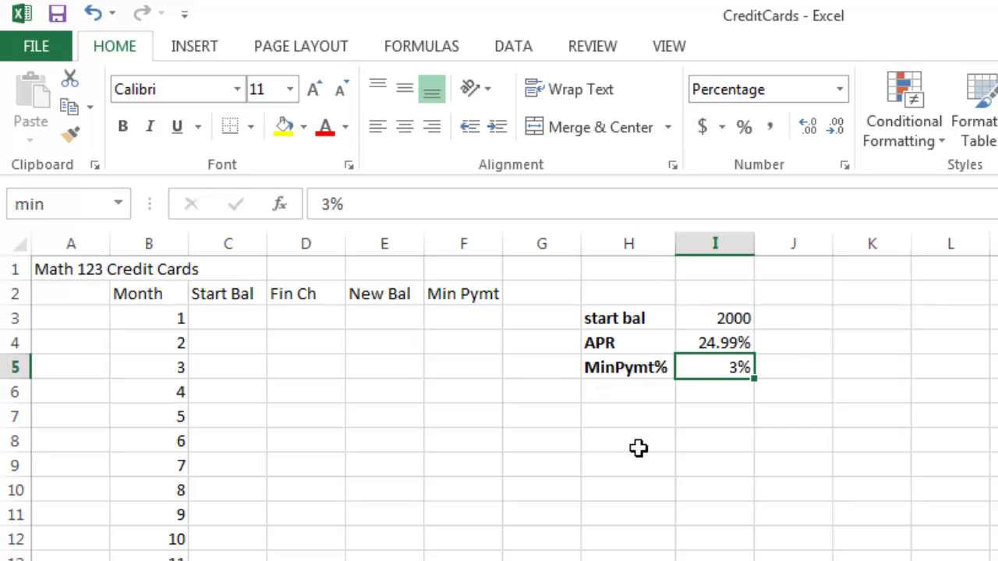
pyautogui.click(713, 387)
pyautogui.click(103, 203)
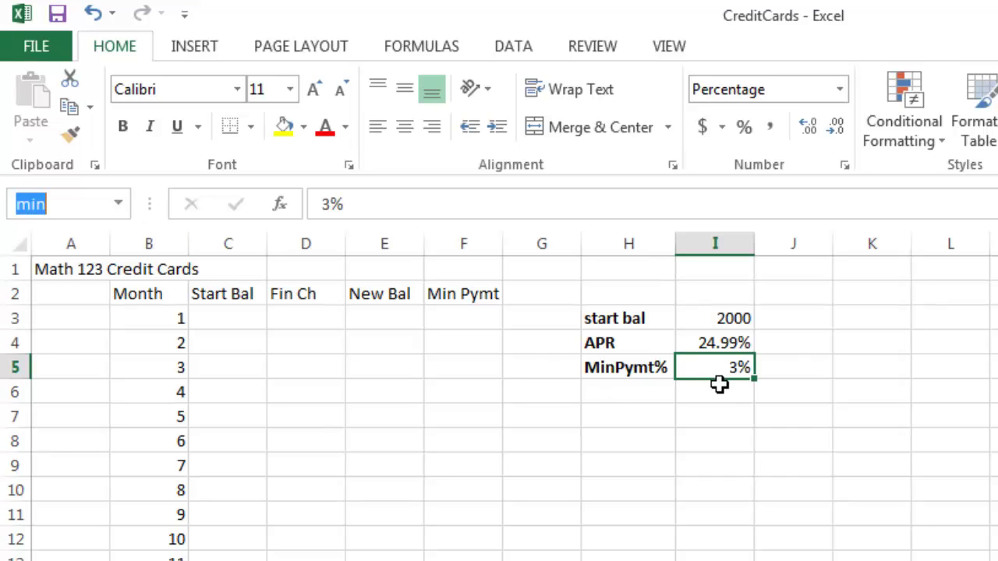
pyautogui.click(216, 328)
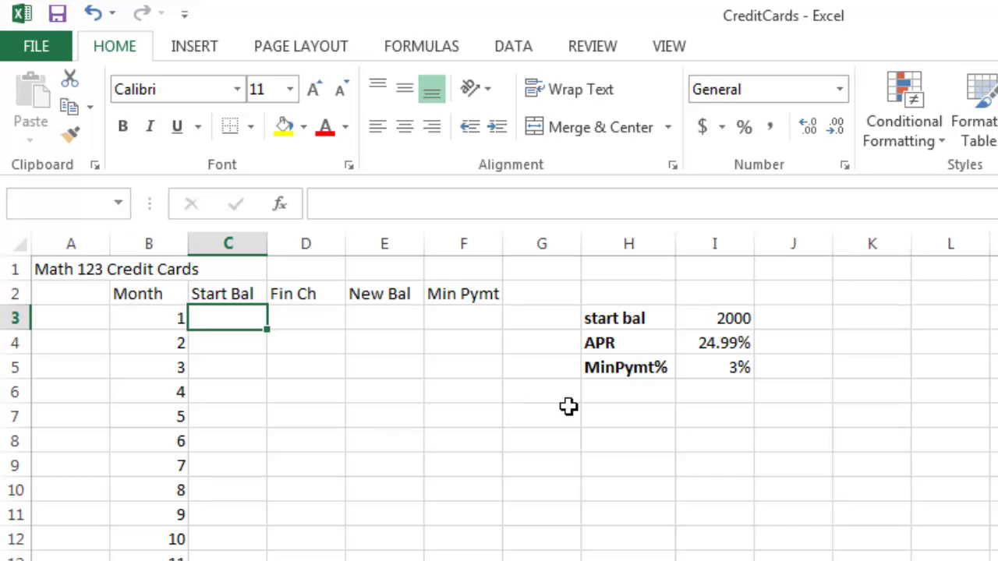
# Set month 1's Start Bal in C3 to =startbal
pyautogui.write('=')
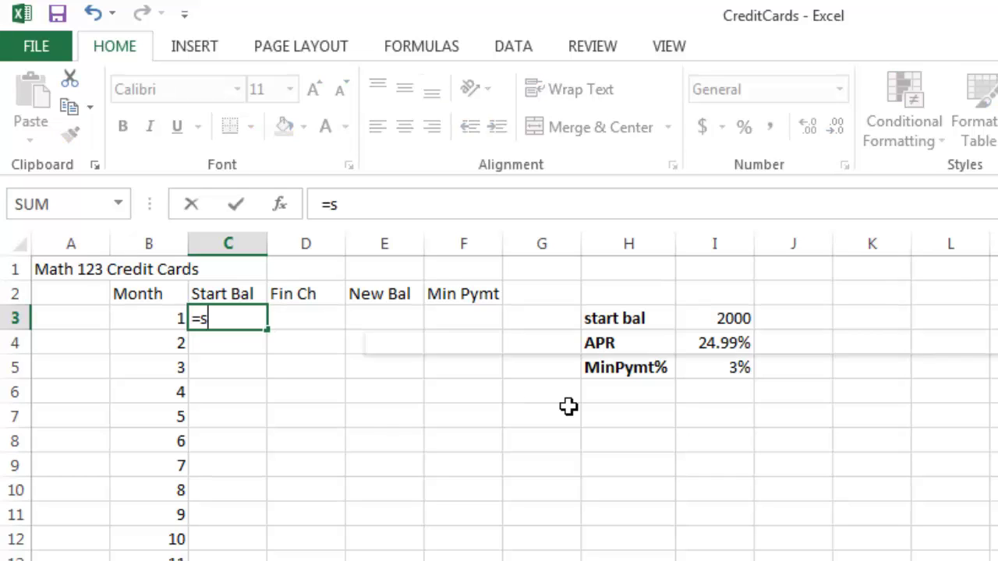
pyautogui.write('star')
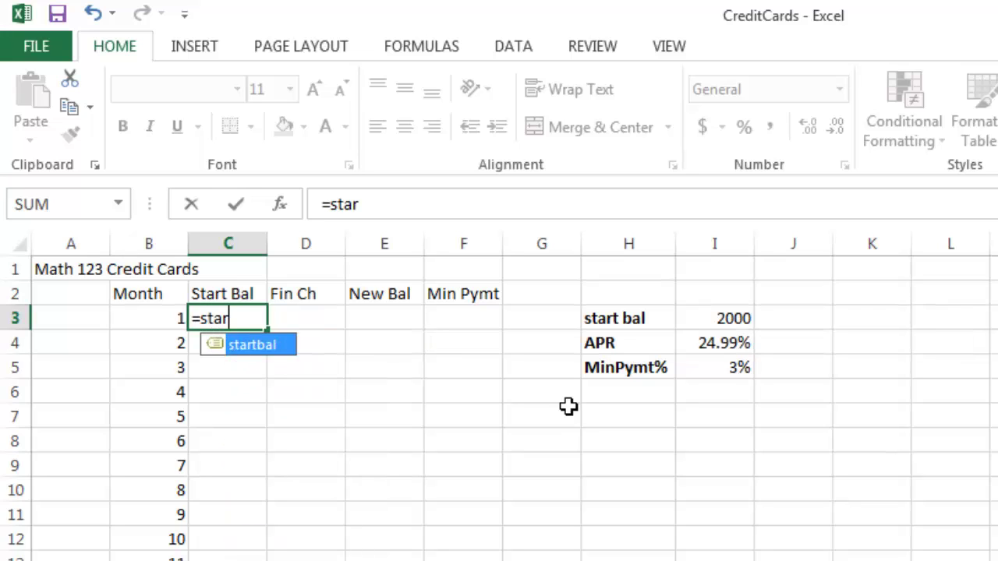
pyautogui.write('t')
pyautogui.doubleClick(268, 343)
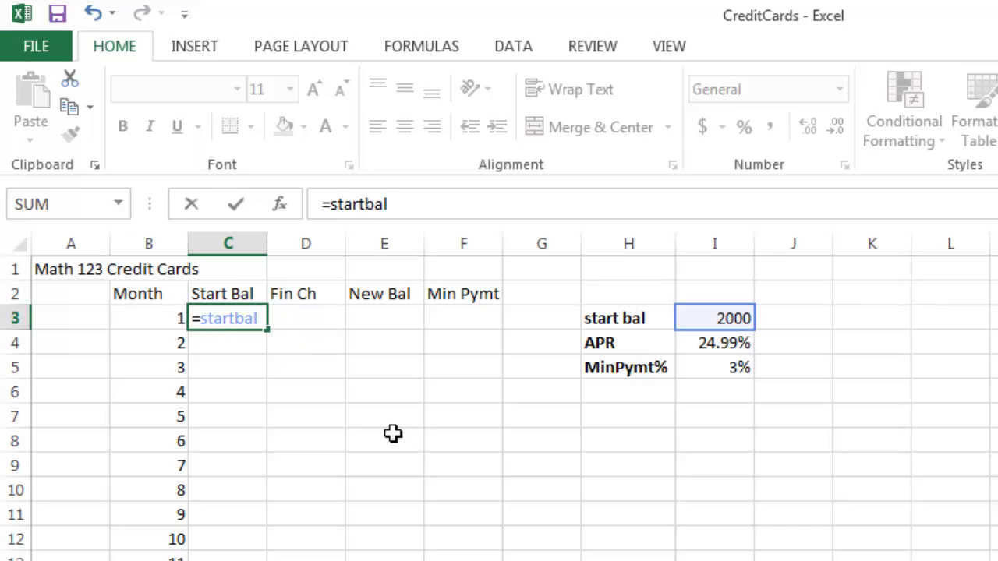
pyautogui.press('Return')
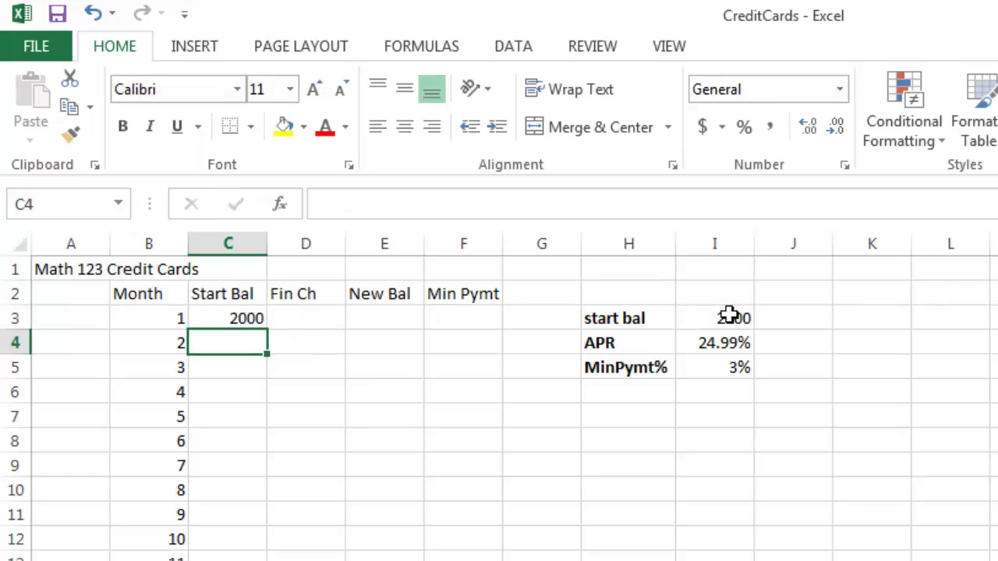
# Apply Accounting currency format to I3 and C3 so both read $2,000.00
pyautogui.click(728, 316)
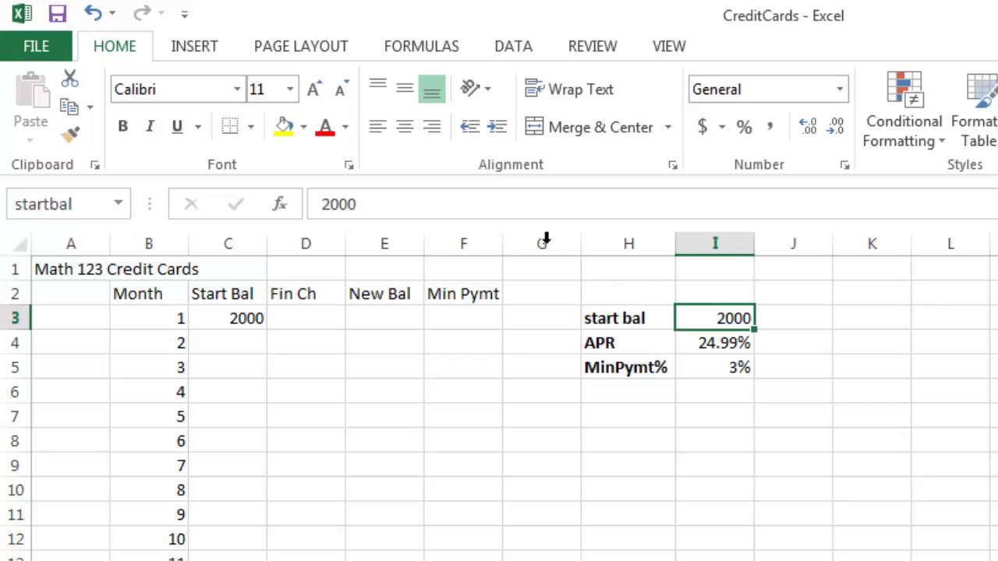
pyautogui.click(704, 127)
pyautogui.click(248, 319)
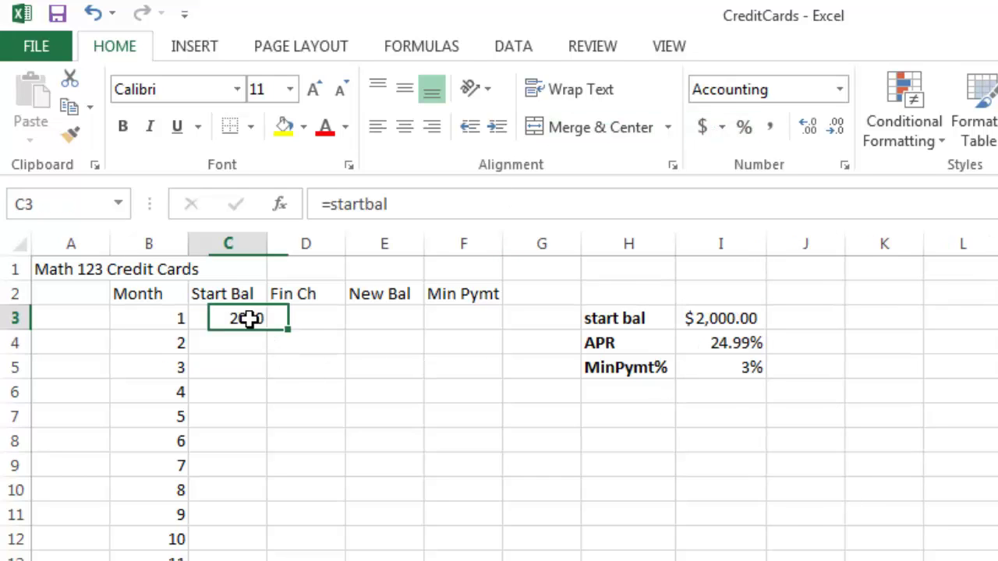
pyautogui.click(704, 127)
pyautogui.click(333, 319)
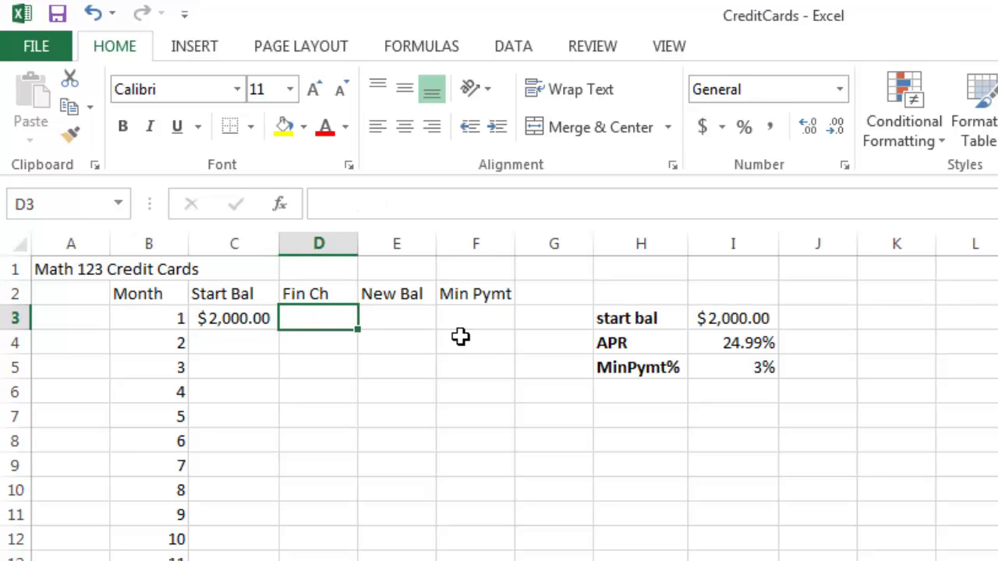
# Enter month 1 formulas =c3*apr/12 in D3 and =c3+d3 in E3
pyautogui.write('=')
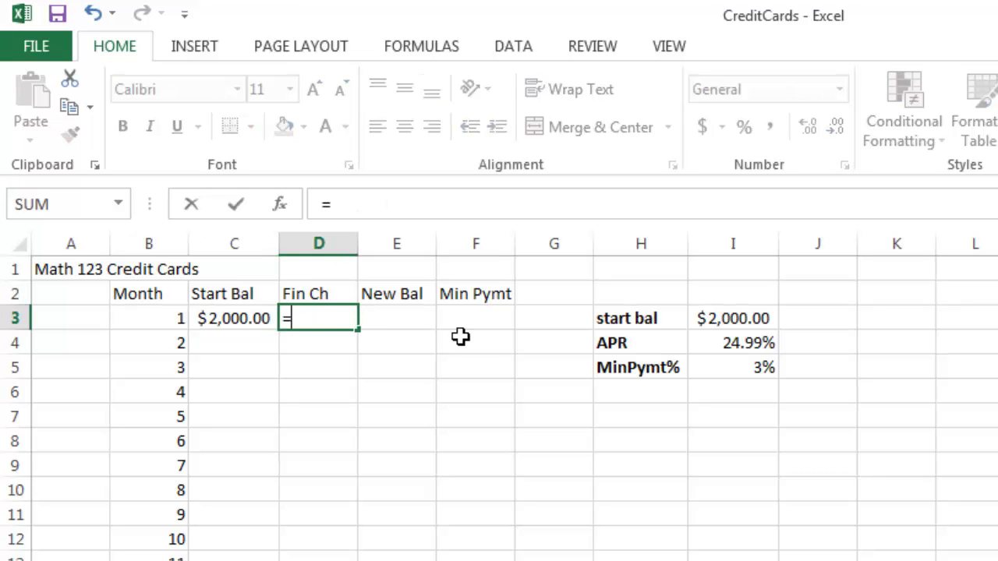
pyautogui.write('c3*')
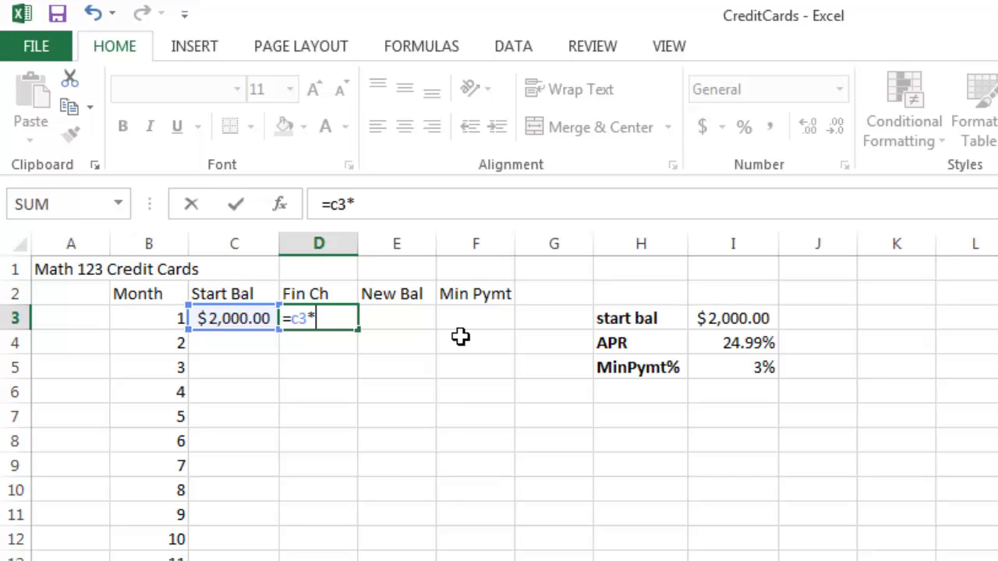
pyautogui.write('apr')
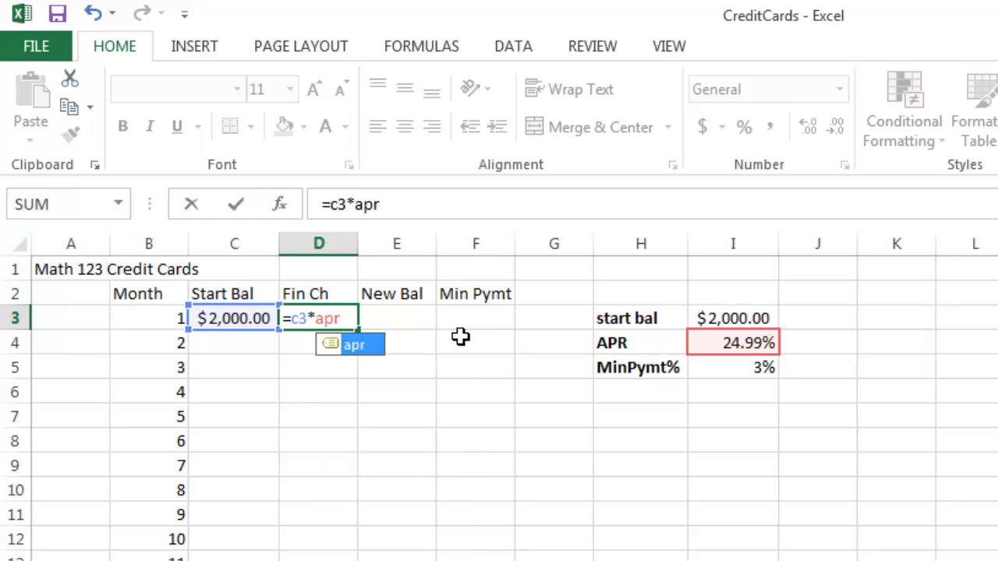
pyautogui.write('/12')
pyautogui.press('Return')
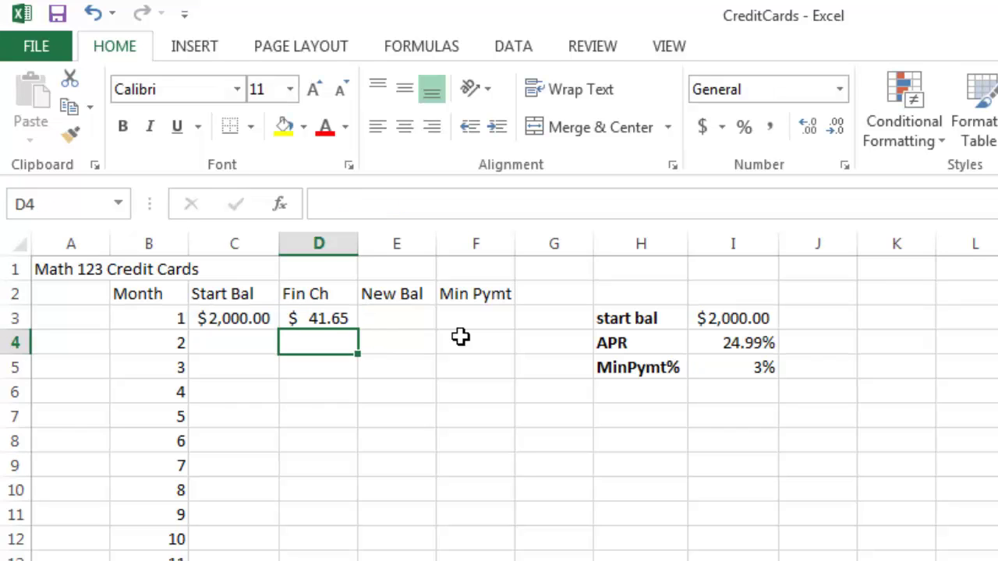
pyautogui.press('Up')
pyautogui.press('Right')
pyautogui.write('=')
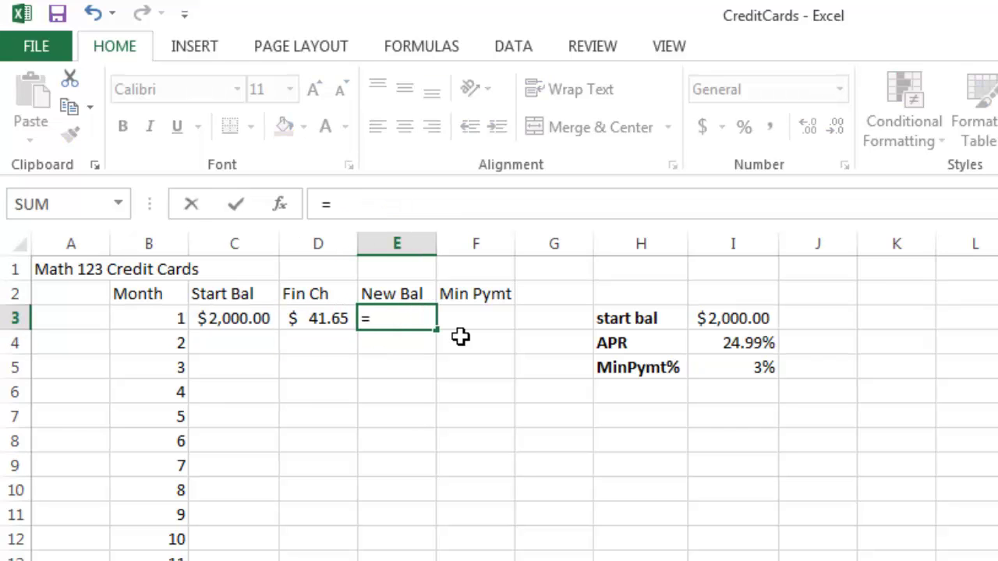
pyautogui.write('c3+d3')
pyautogui.press('Return')
# Enter =e3*min in F3 for month 1's minimum payment of $61.25
pyautogui.press('Up')
pyautogui.press('Right')
pyautogui.write('=')
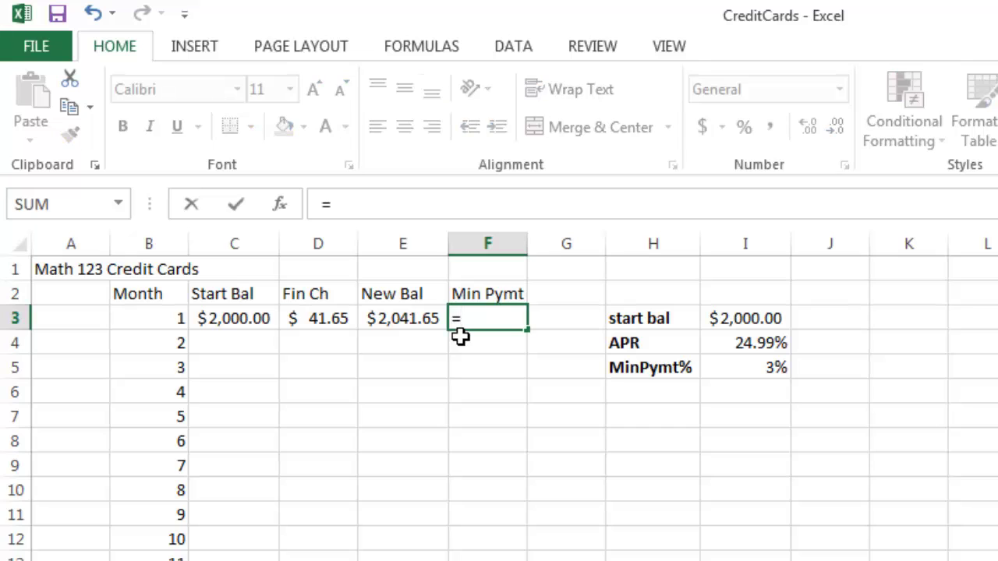
pyautogui.write('e3*')
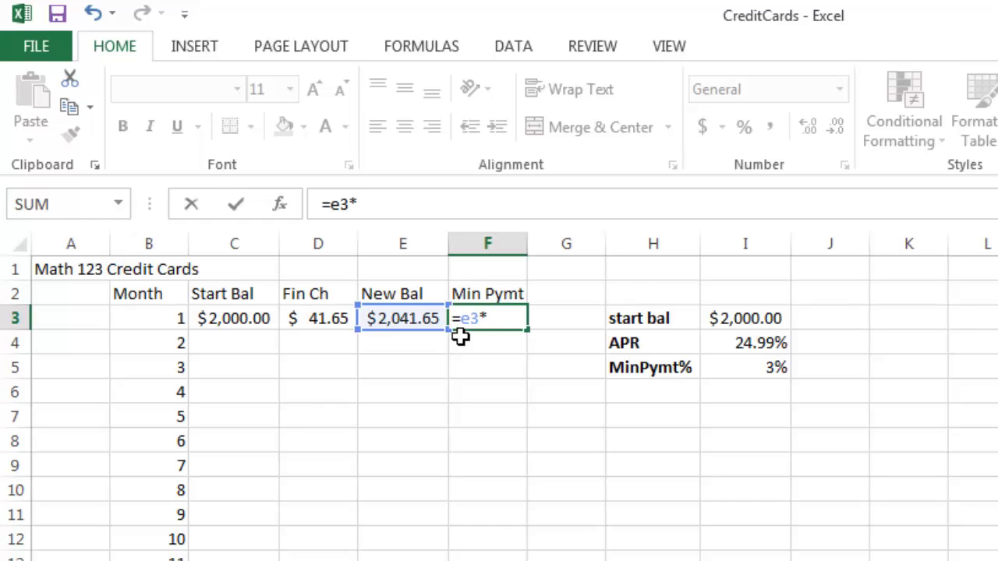
pyautogui.write('min')
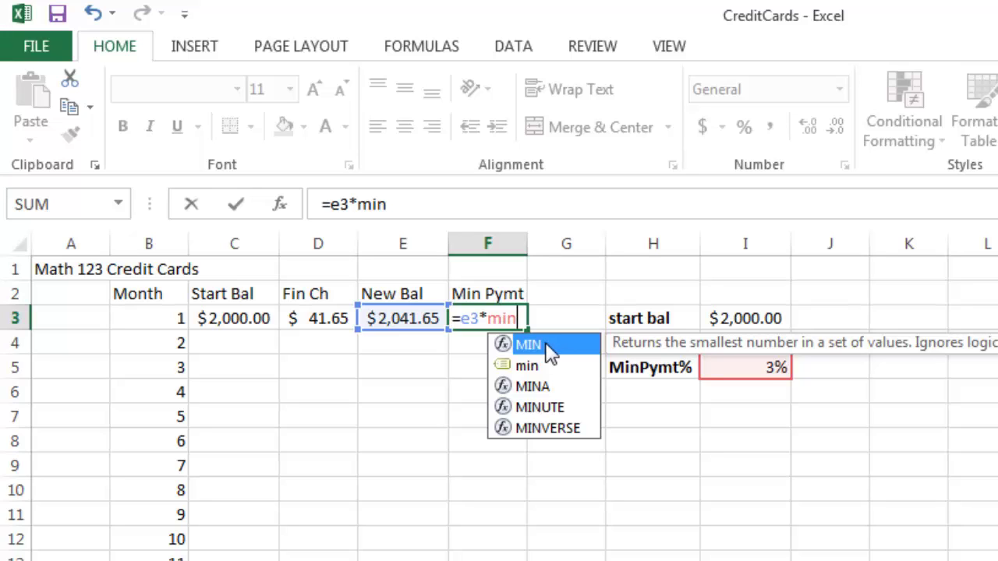
pyautogui.click(539, 373)
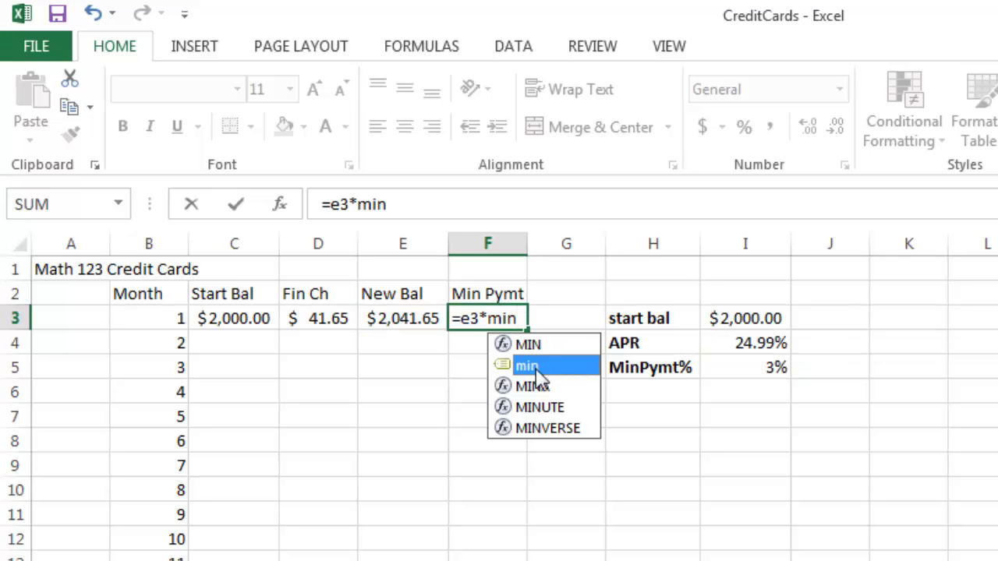
pyautogui.doubleClick(539, 373)
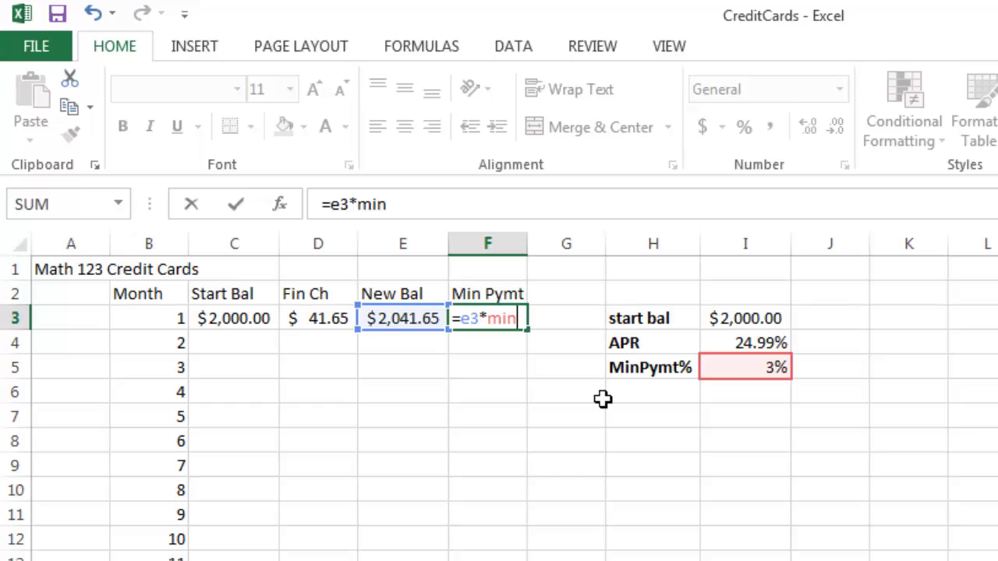
pyautogui.press('Return')
pyautogui.click(254, 339)
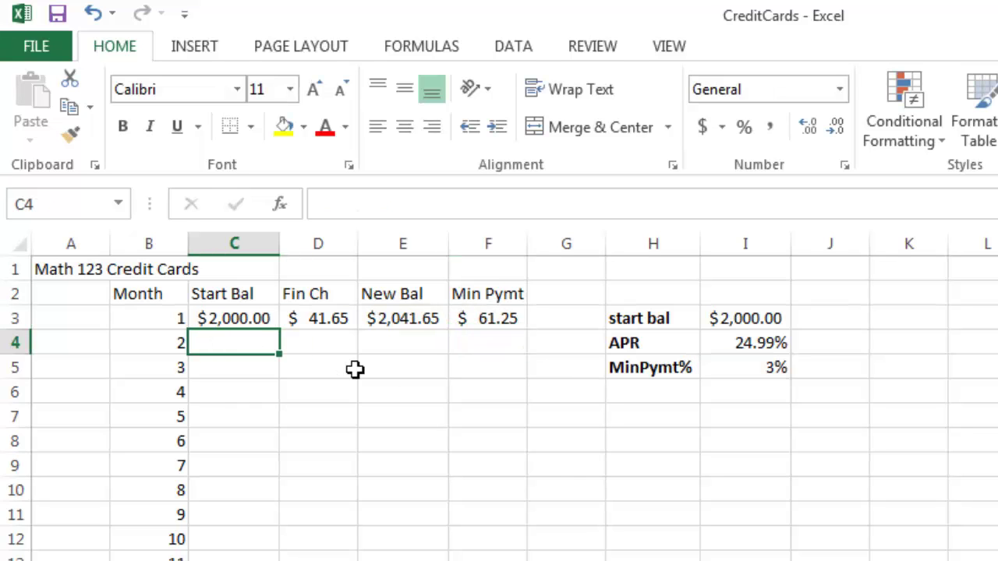
# Enter =e3-f3 in C4 and fill the formulas down through month 12 in row 14
pyautogui.write('=')
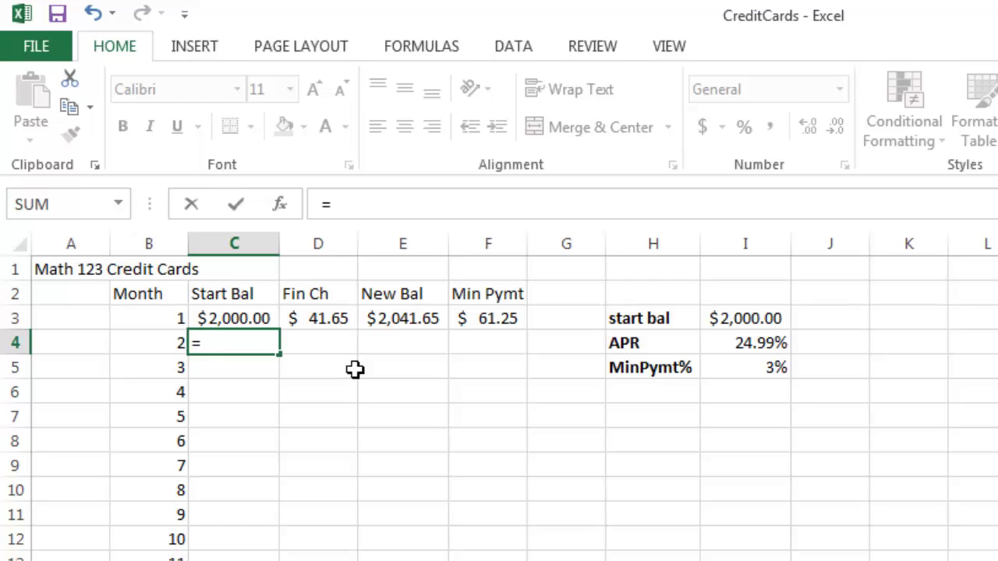
pyautogui.write('e3')
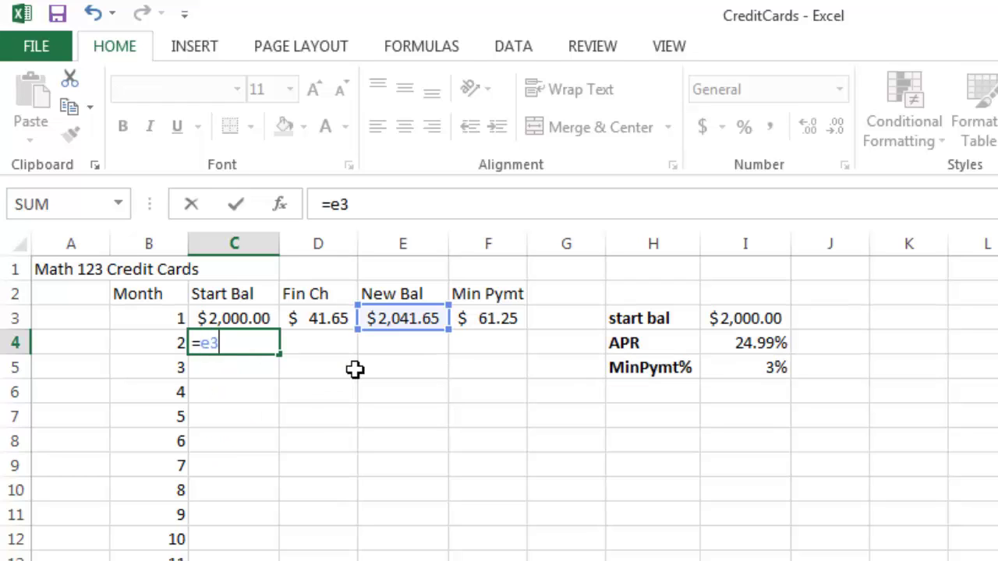
pyautogui.write('-f3')
pyautogui.press('Return')
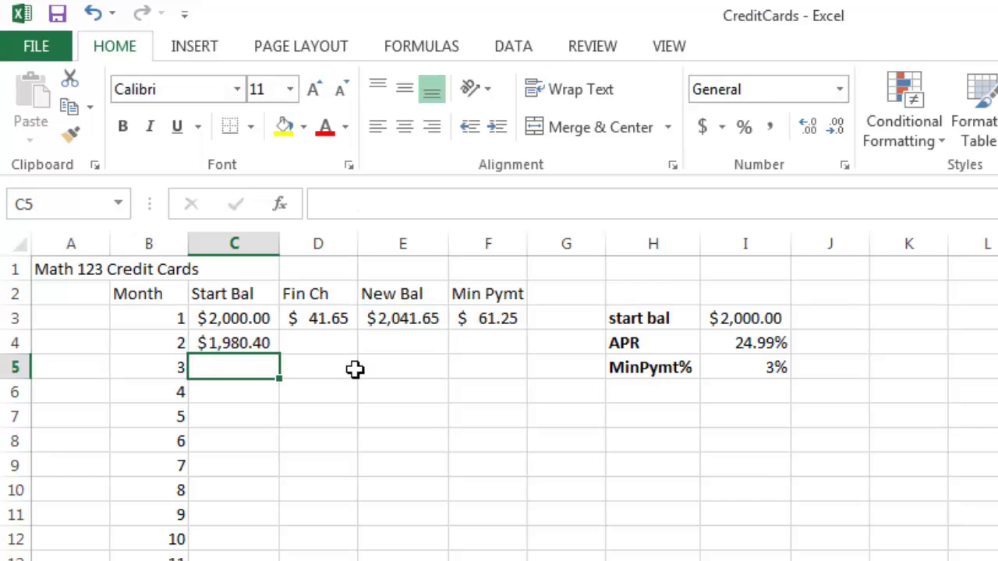
pyautogui.moveTo(319, 323)
pyautogui.mouseDown()
pyautogui.moveTo(503, 326)
pyautogui.moveTo(524, 348)
pyautogui.mouseUp()
pyautogui.moveTo(234, 343)
pyautogui.mouseDown()
pyautogui.moveTo(483, 350)
pyautogui.moveTo(524, 560)
pyautogui.mouseUp()
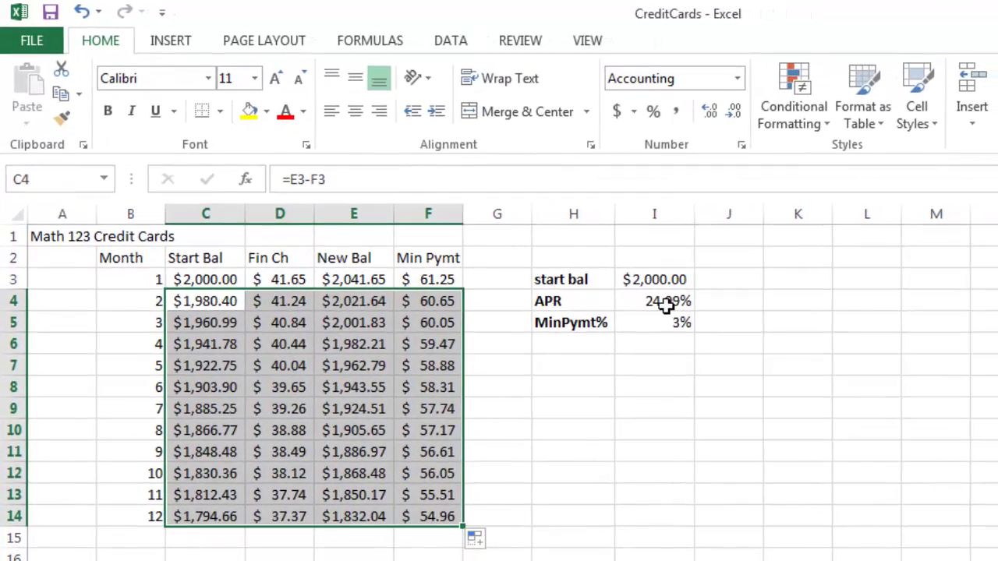
# Enter 0.20 APR in I4, 0.05 minimum rate in I5, and a 500 starting balance in I3
pyautogui.click(672, 309)
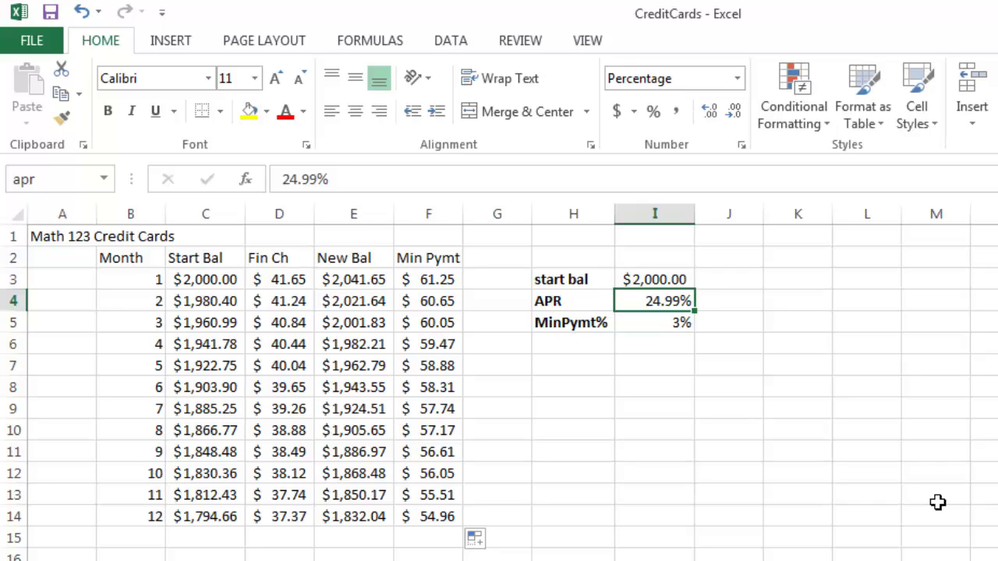
pyautogui.write('.20')
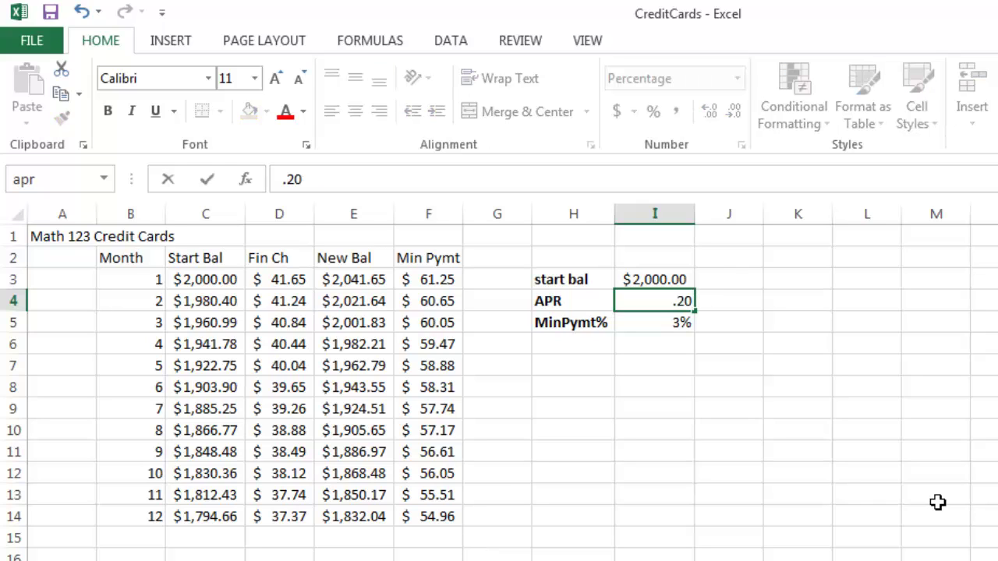
pyautogui.press('Return')
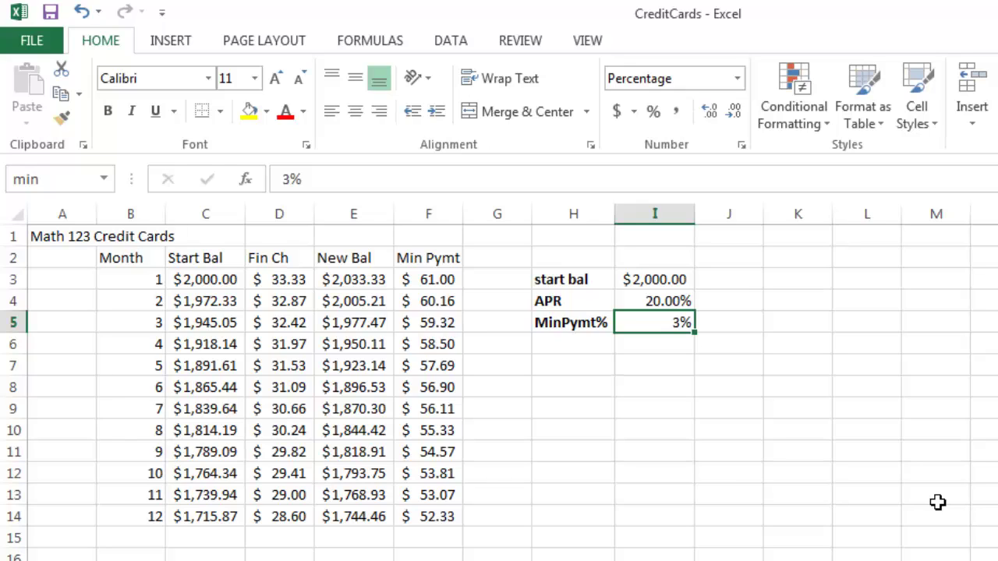
pyautogui.write('.05')
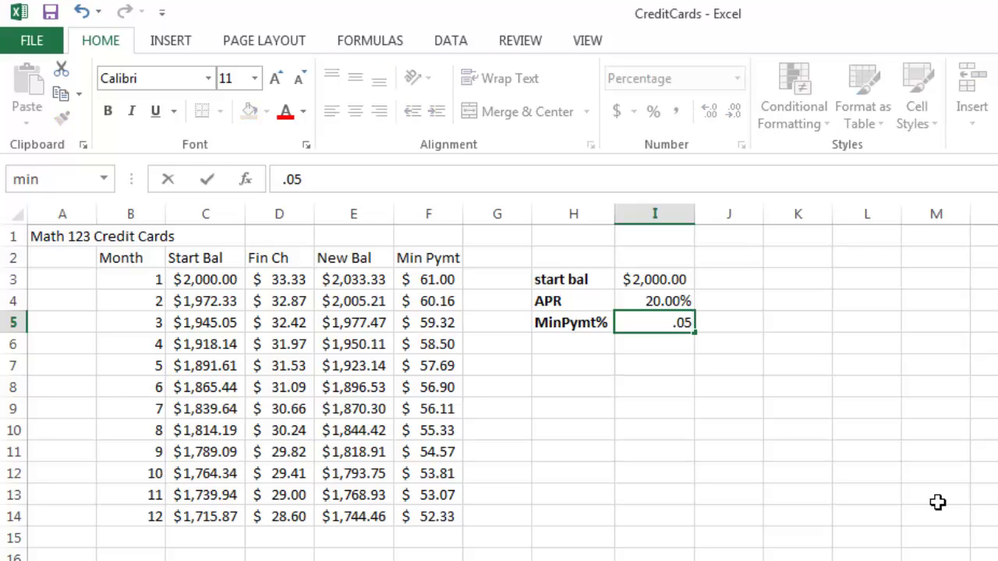
pyautogui.press('Return')
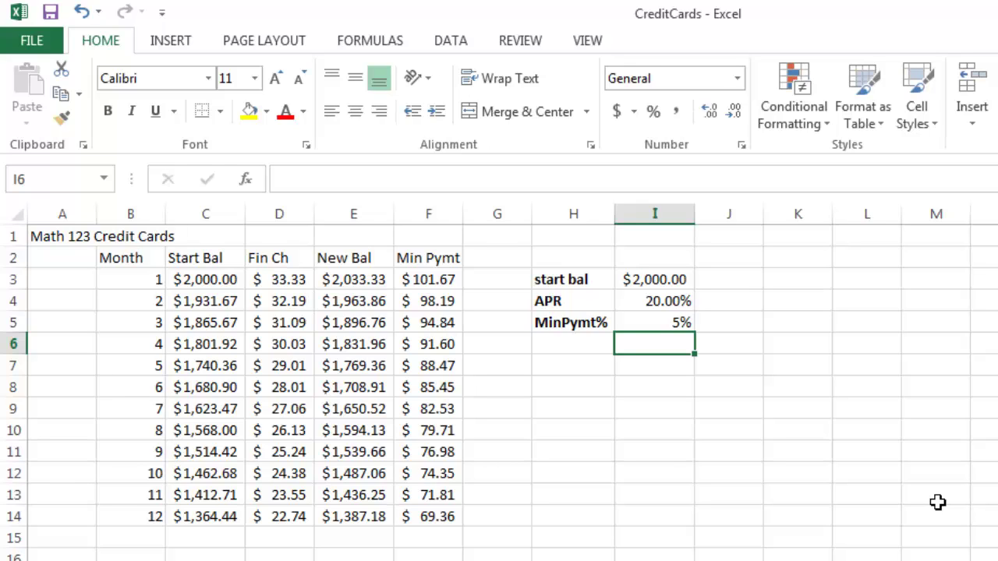
pyautogui.click(639, 280)
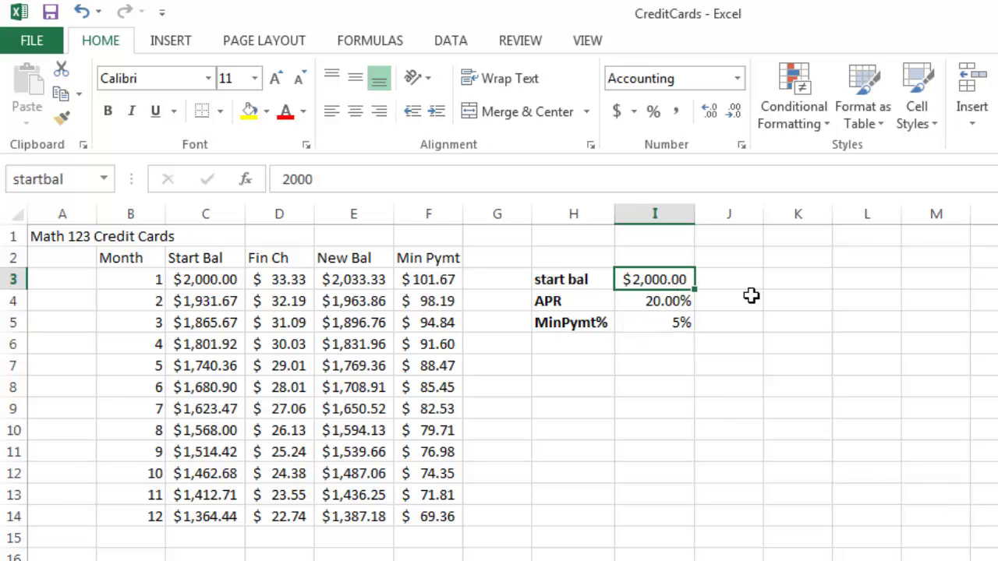
pyautogui.write('500')
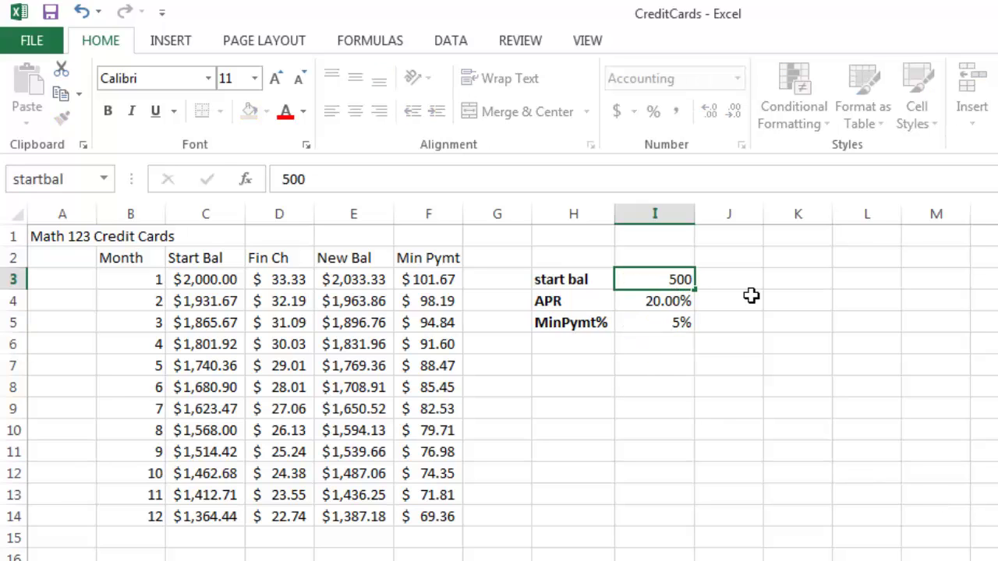
pyautogui.press('Return')
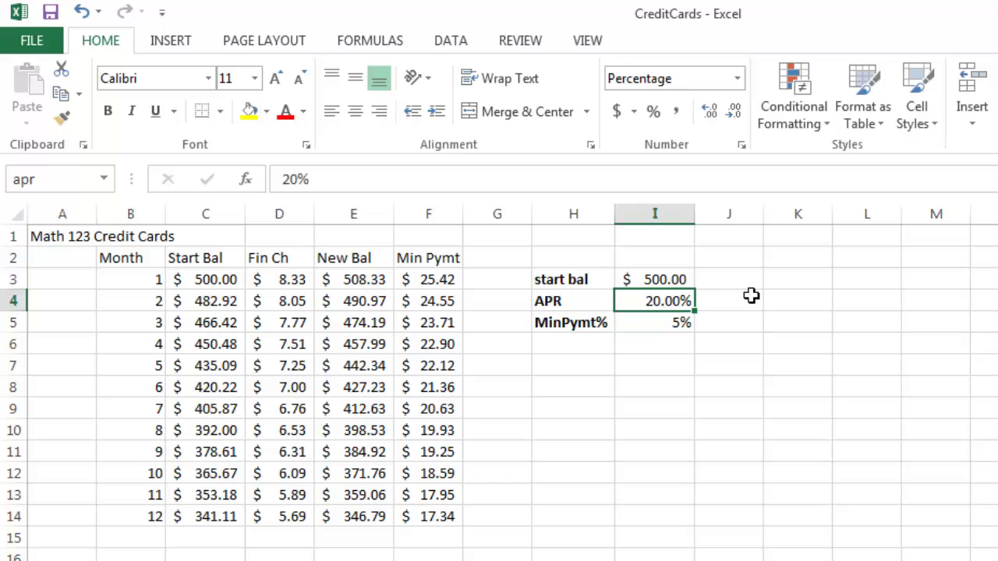